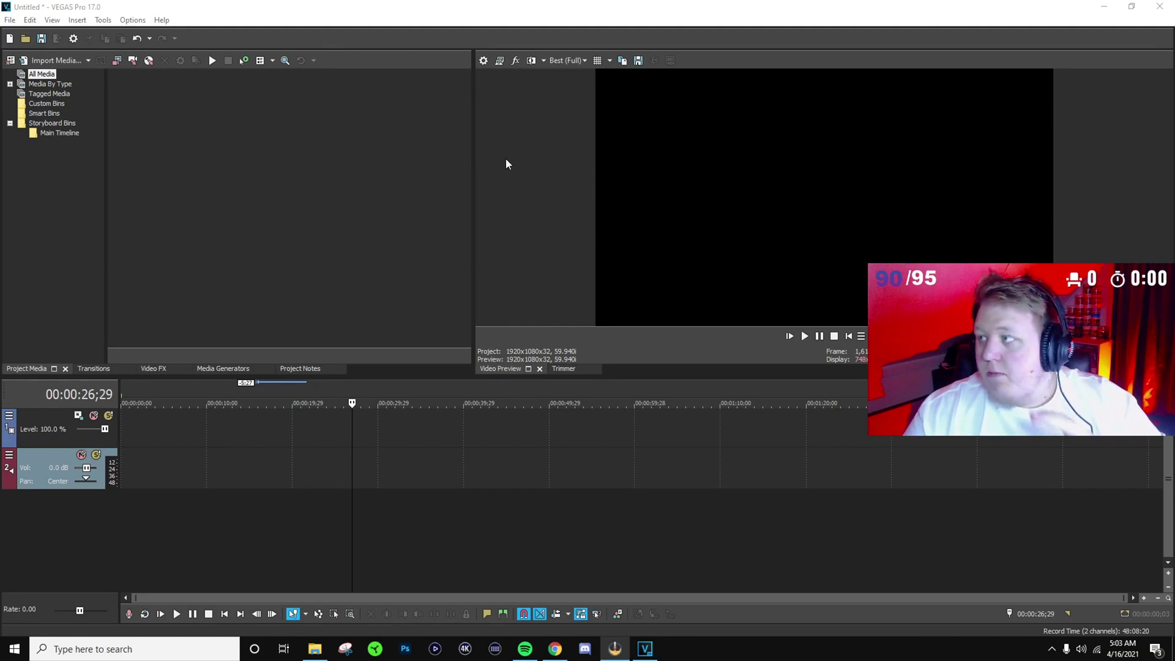
Start a new project and begin editing its width, then close the settings without applying
click(10, 19)
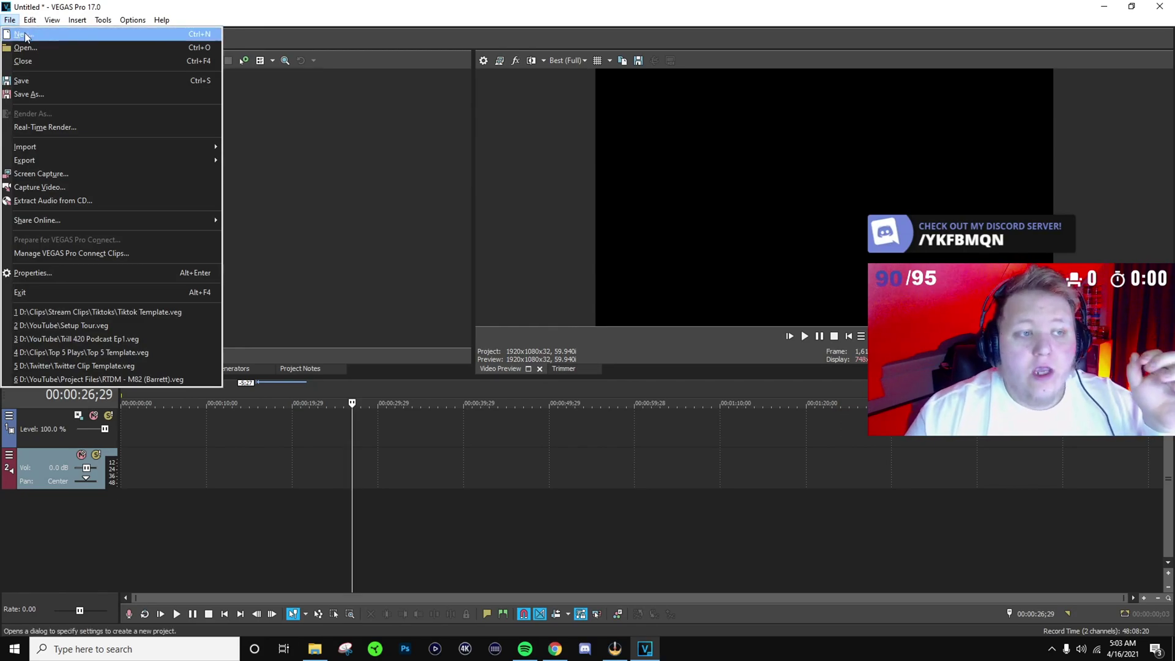
click(28, 33)
click(594, 258)
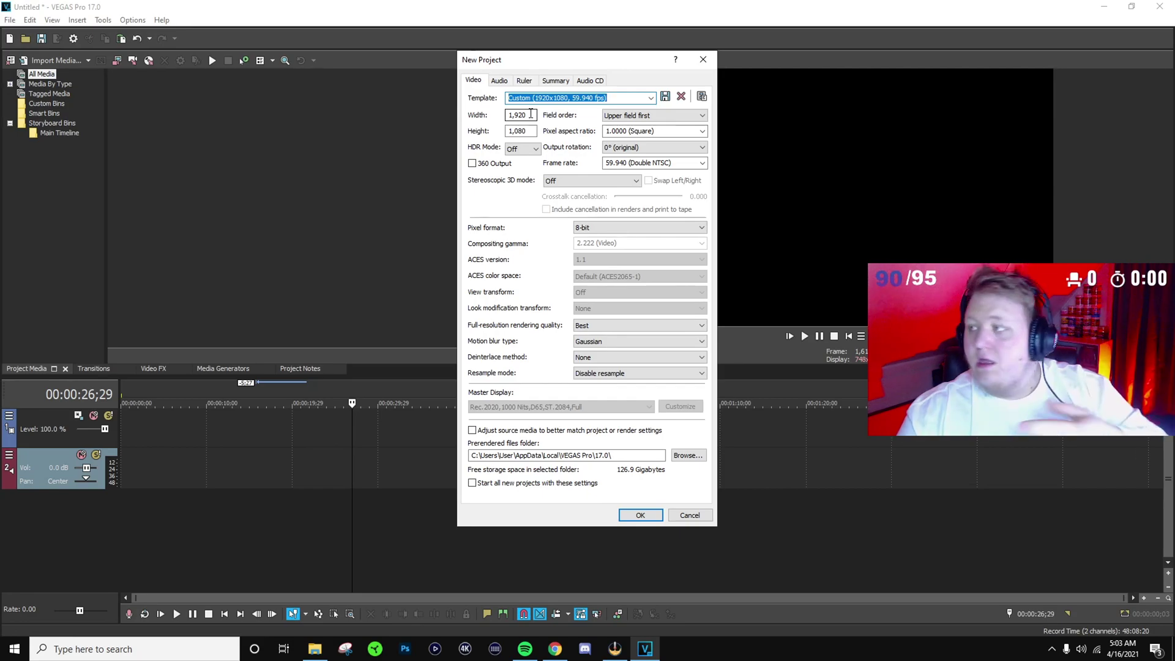
click(530, 114)
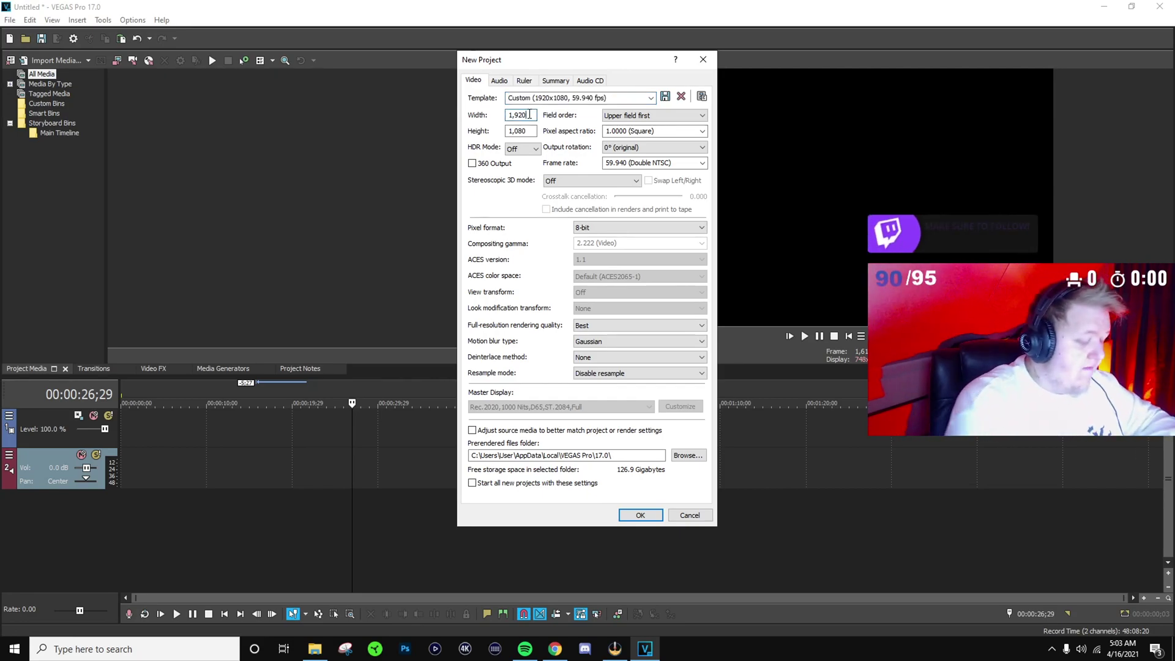
key(BackSpace)
key(BackSpace)
key(BackSpace)
text(080)
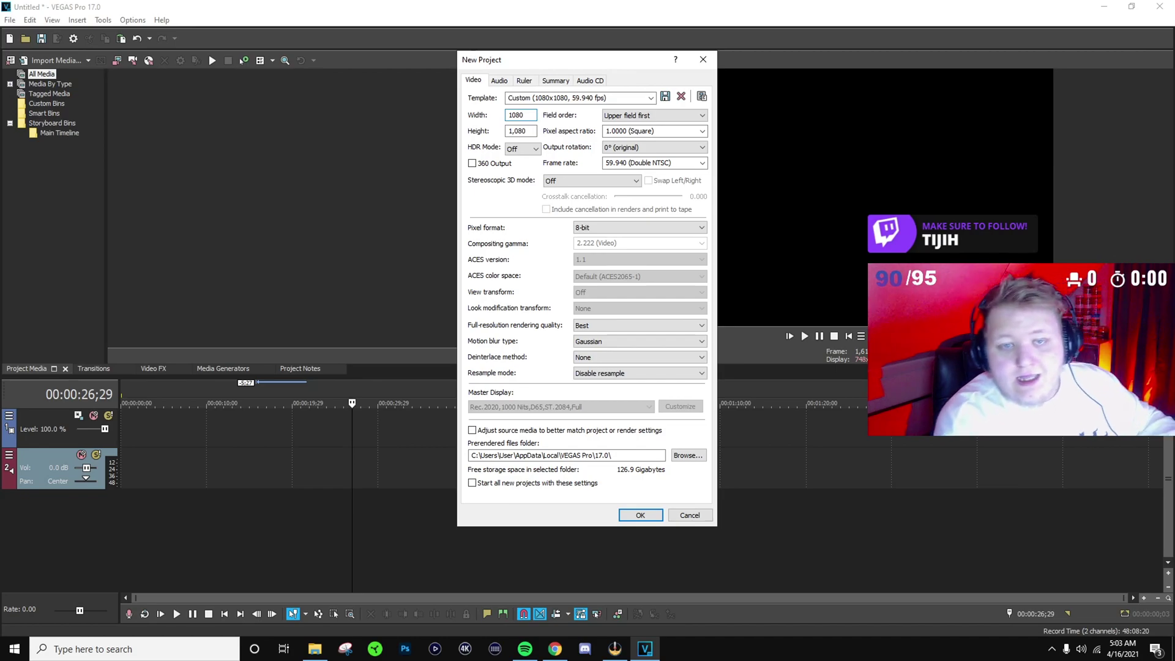
key(Tab)
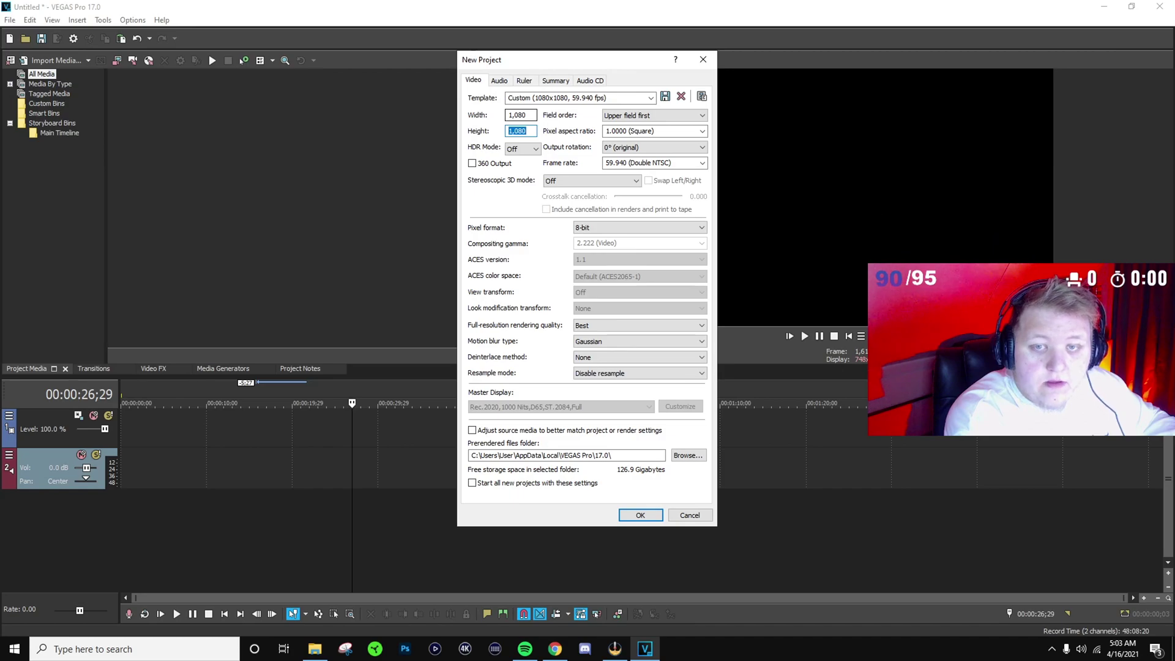
click(703, 59)
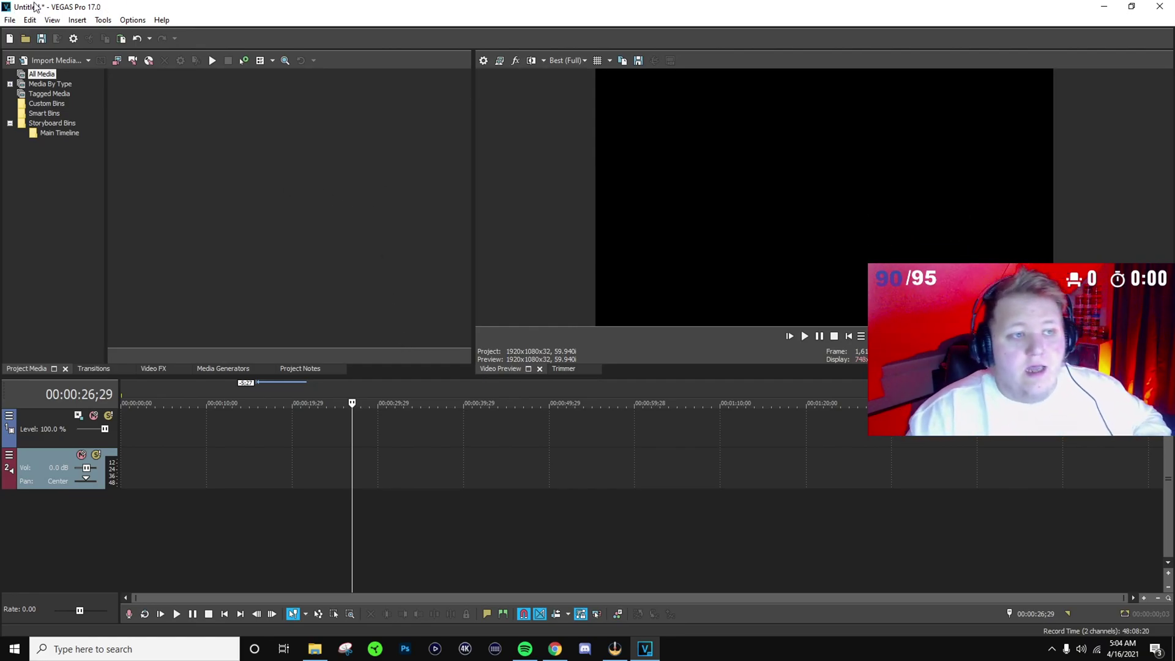
Start another new project, retype the width, then cancel the project settings
click(7, 22)
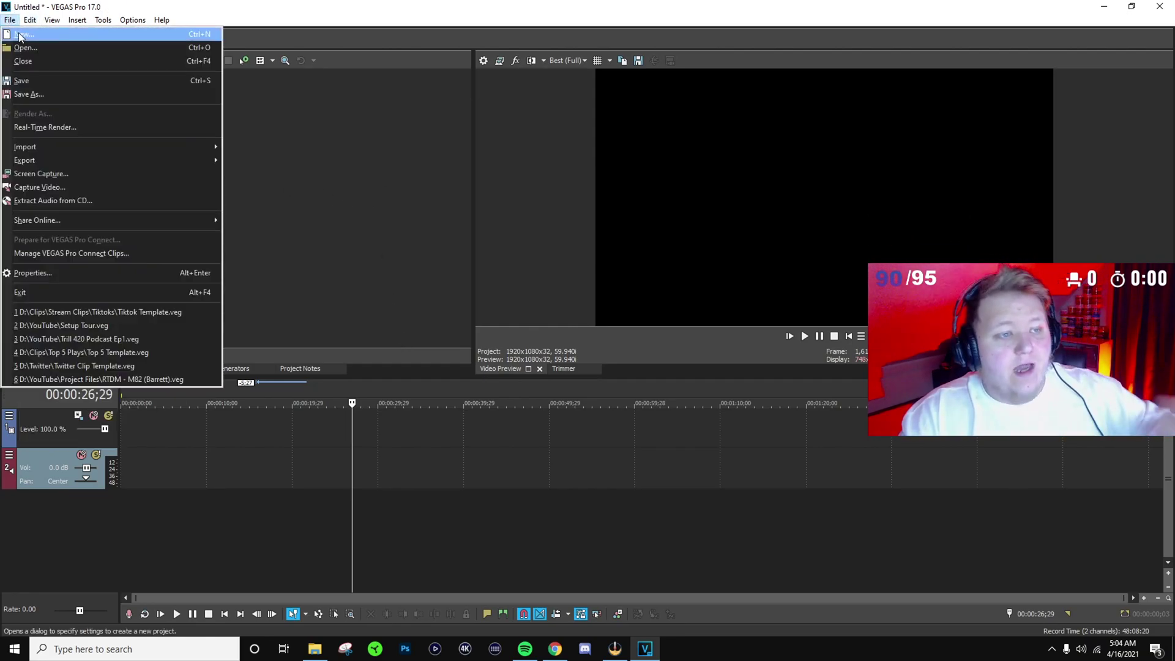
click(19, 34)
click(598, 258)
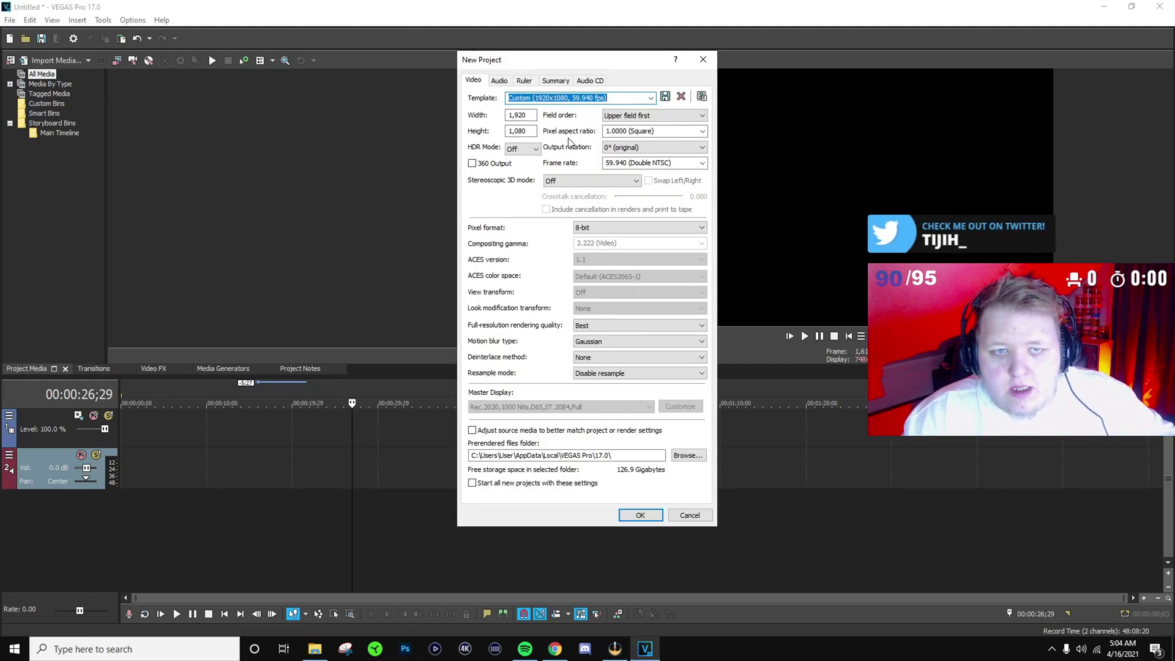
click(532, 115)
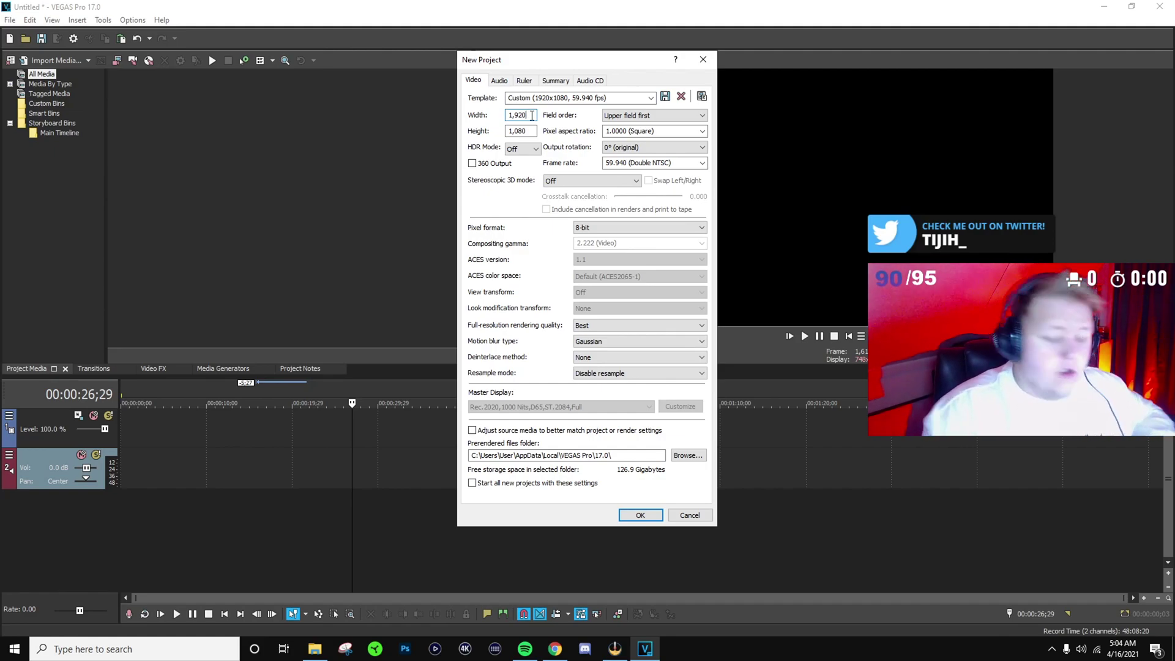
key(BackSpace)
key(BackSpace)
key(BackSpace)
key(BackSpace)
text(1080)
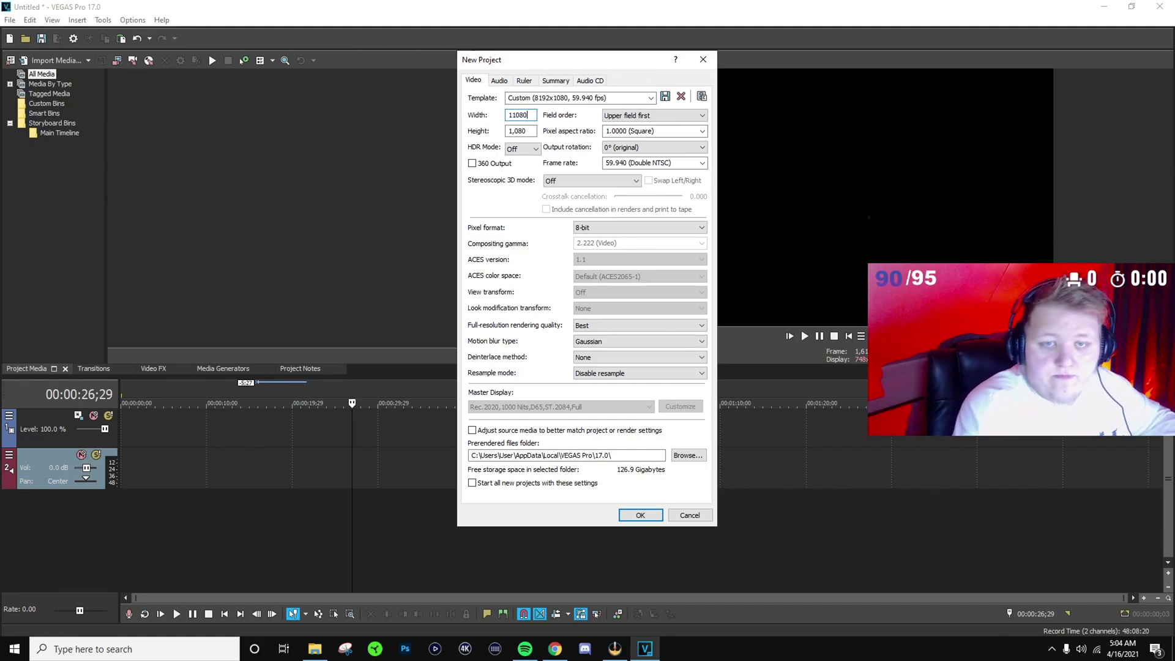
key(BackSpace)
key(BackSpace)
key(BackSpace)
key(BackSpace)
text(1)
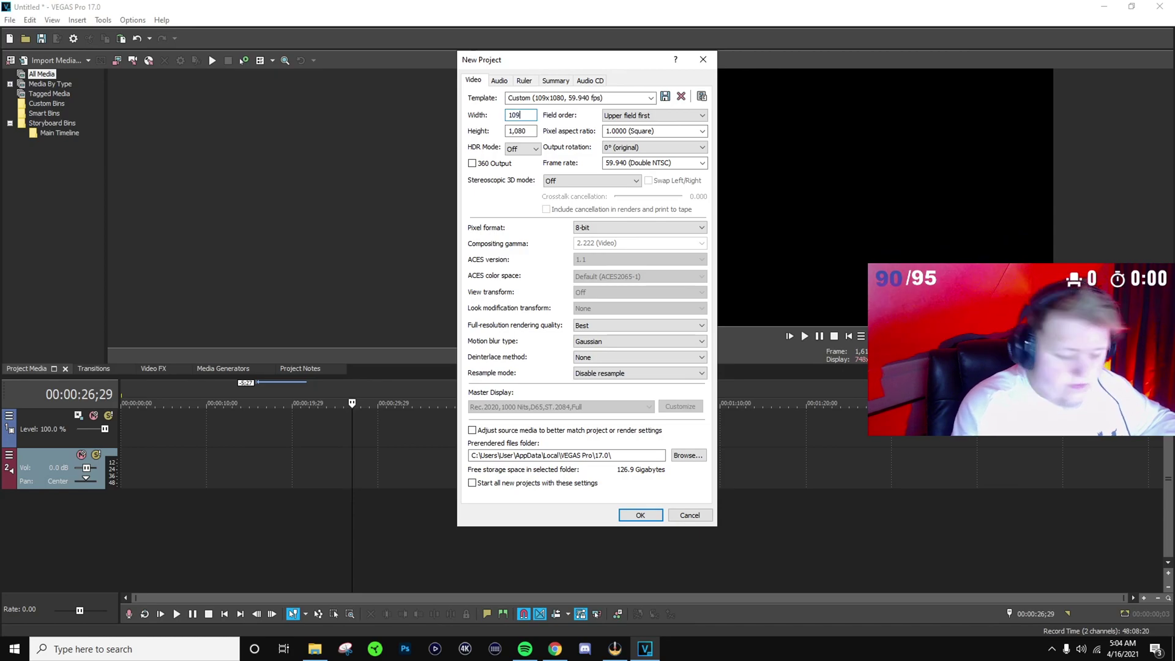
text(80)
key(Tab)
key(BackSpace)
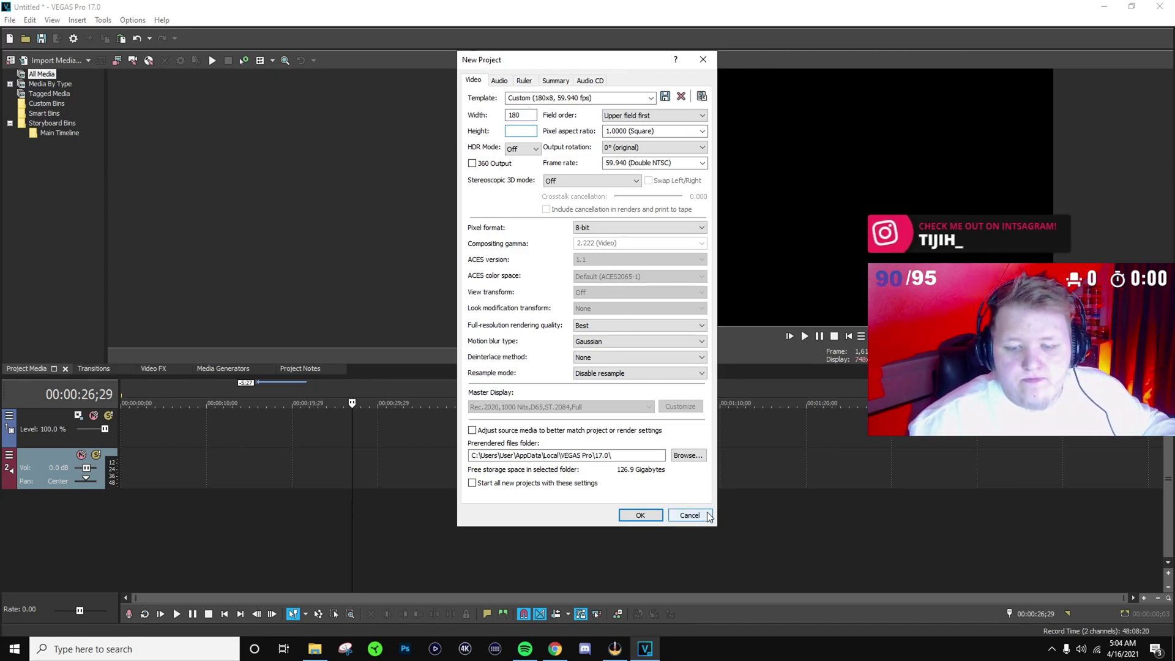
click(690, 514)
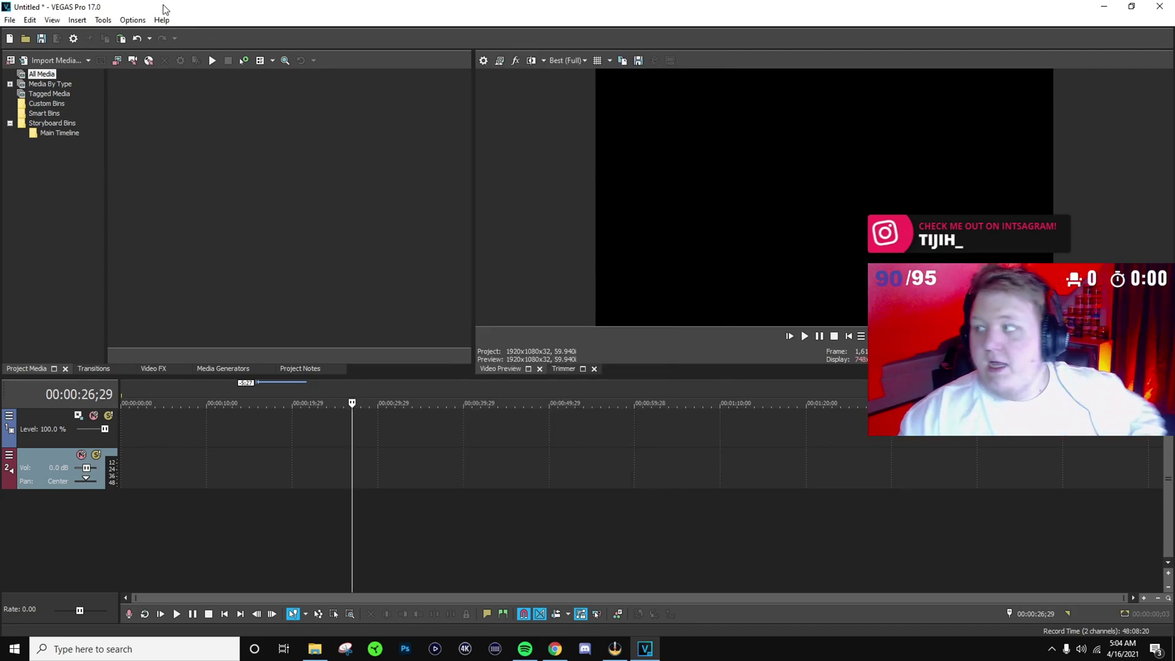
Start a fresh project and enter width 1080 and height 1920
click(11, 20)
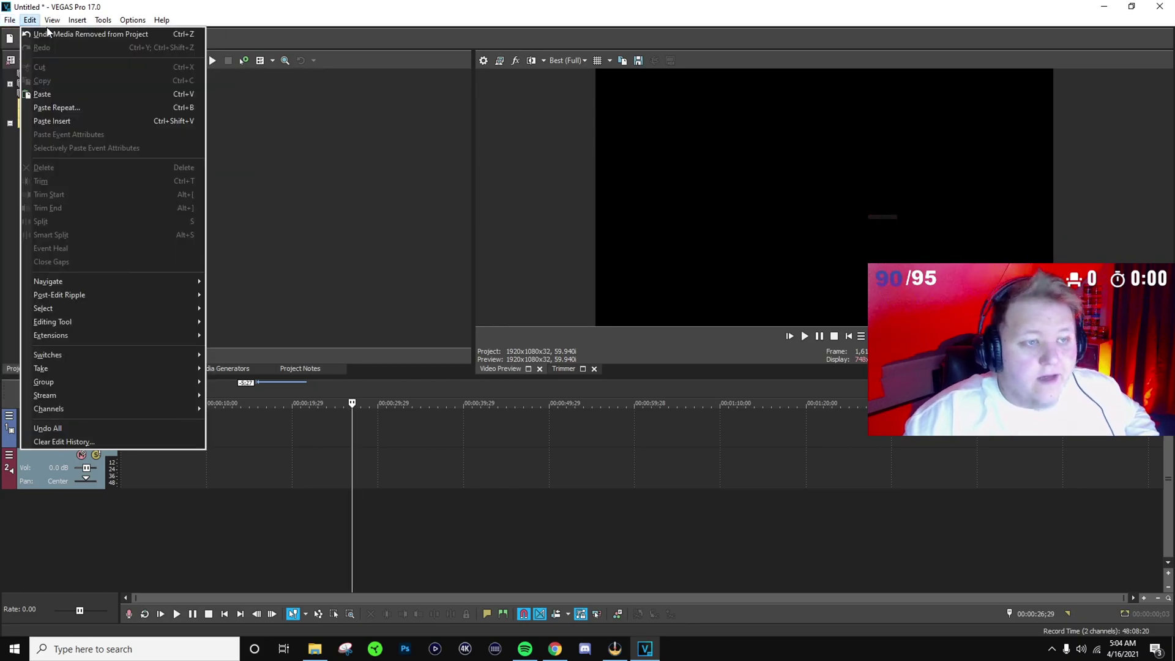
click(24, 34)
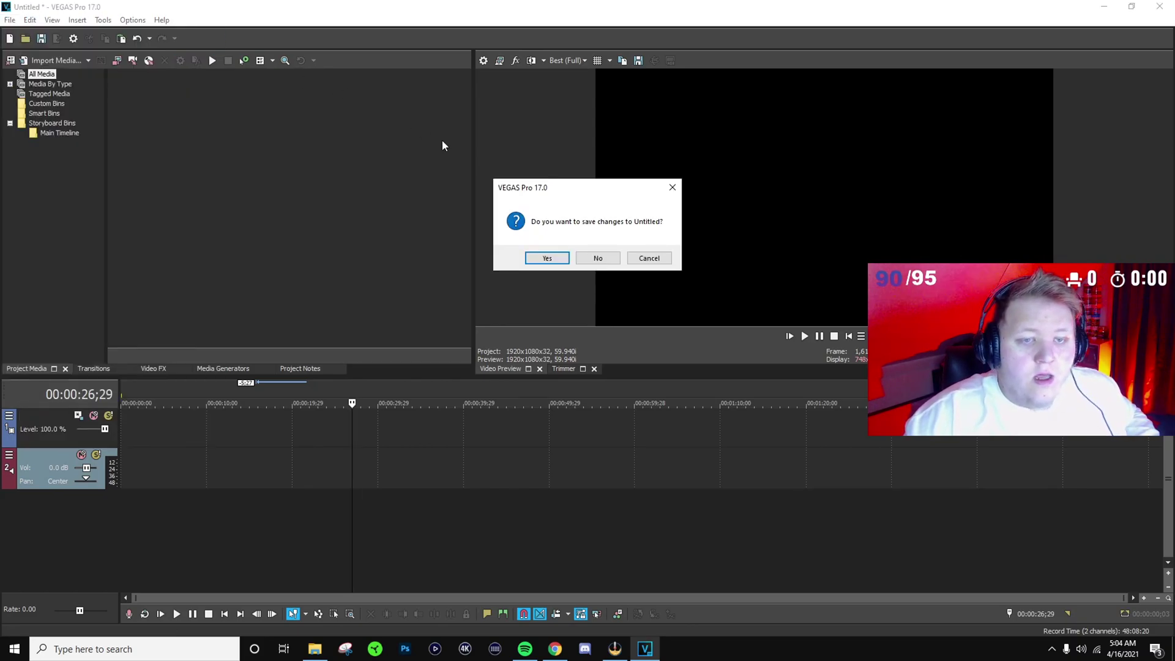
click(589, 258)
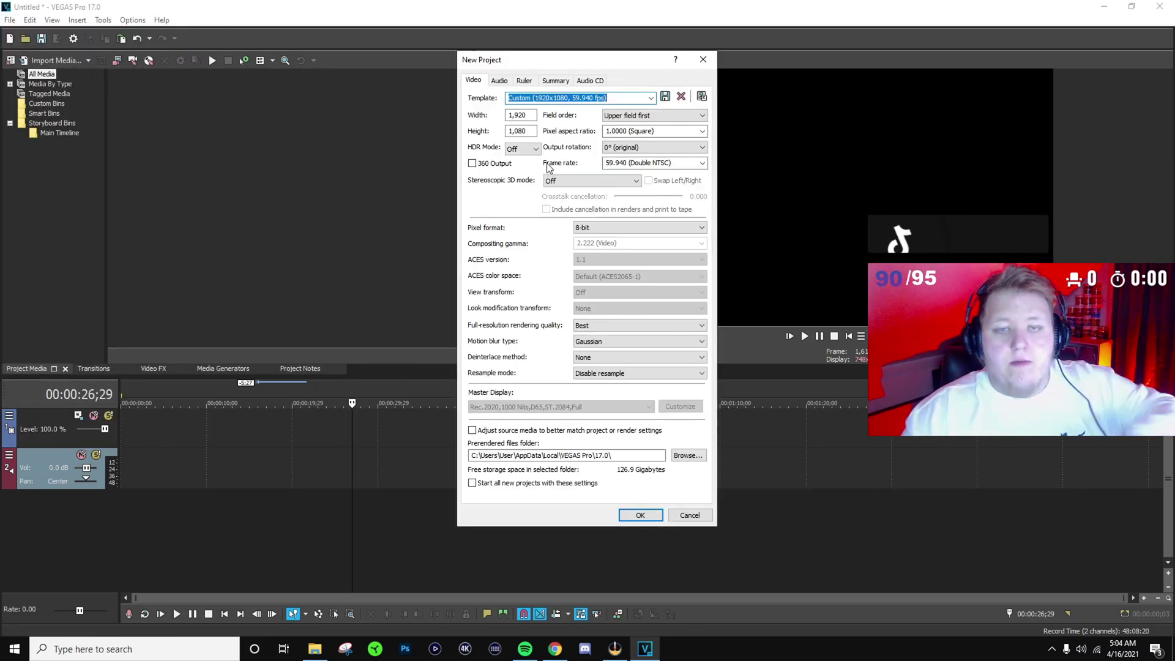
click(532, 116)
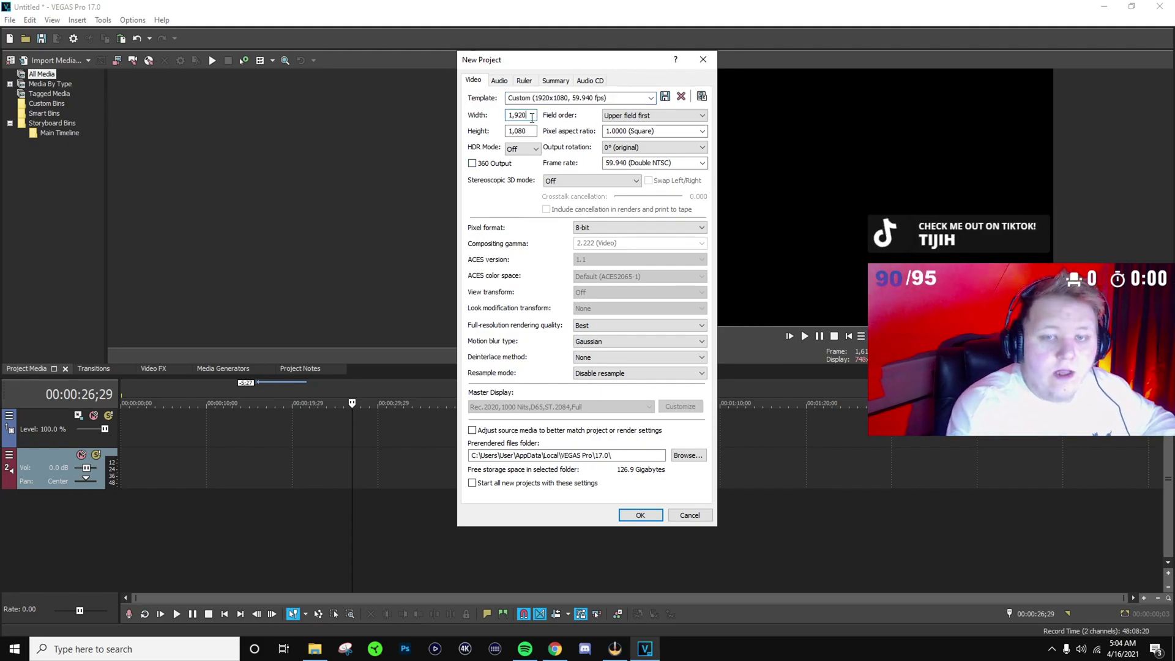
key(BackSpace)
key(BackSpace)
key(BackSpace)
text(1080)
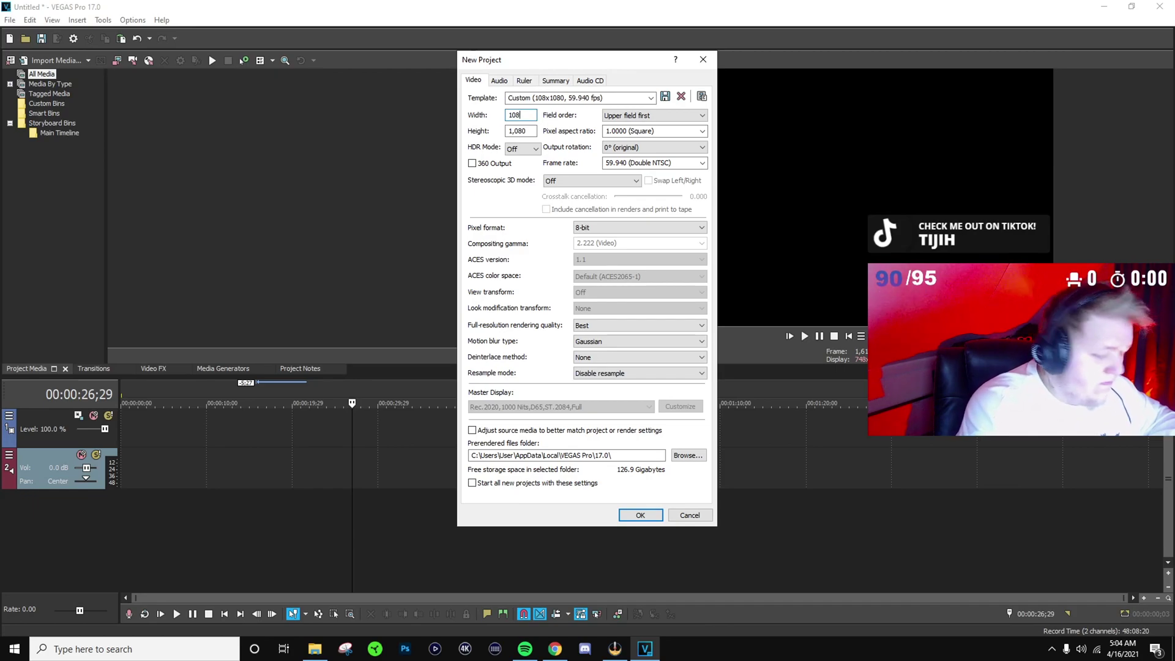
key(Tab)
text(1920)
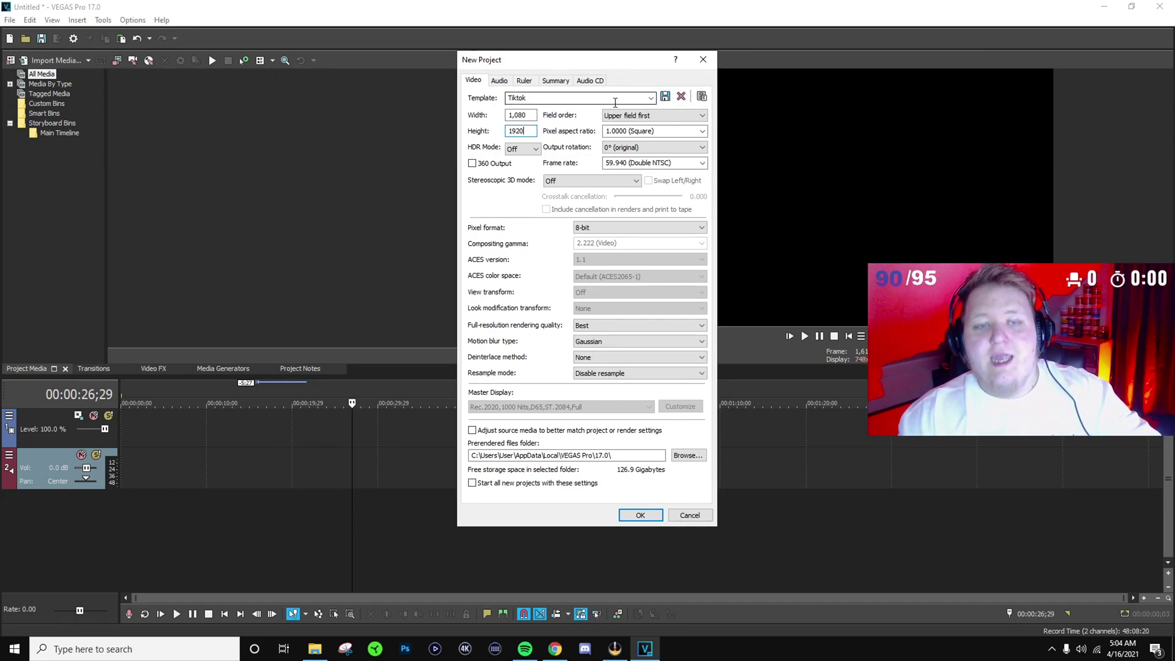
Choose the Tiktok template and apply the 1080x1920 project settings
click(650, 98)
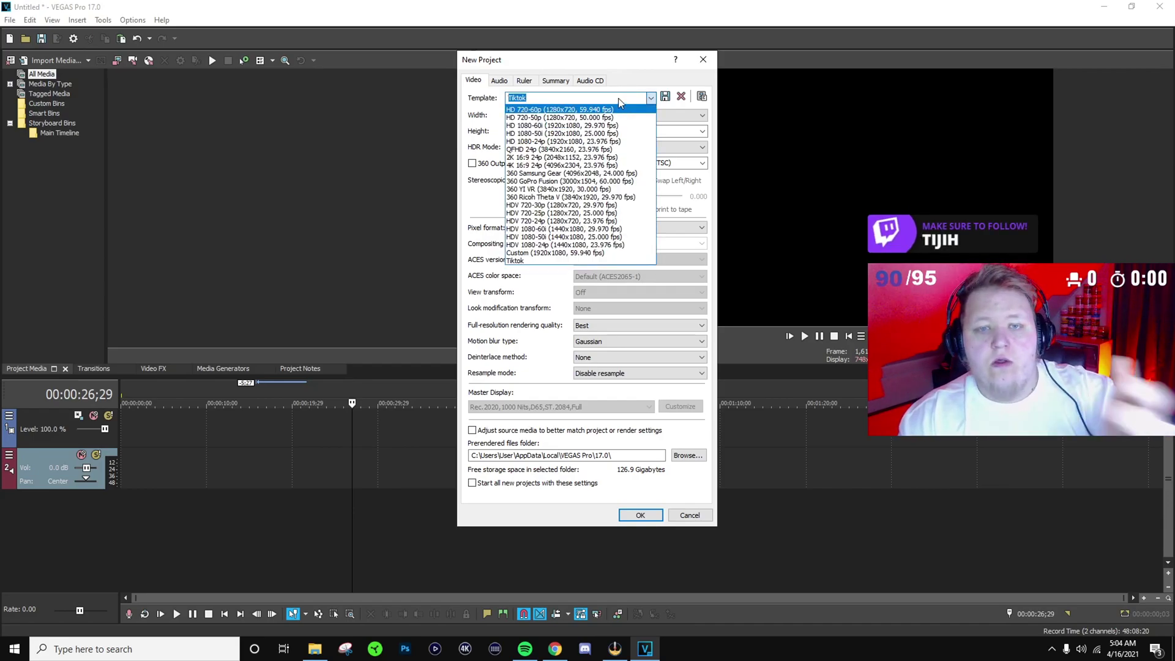
click(601, 260)
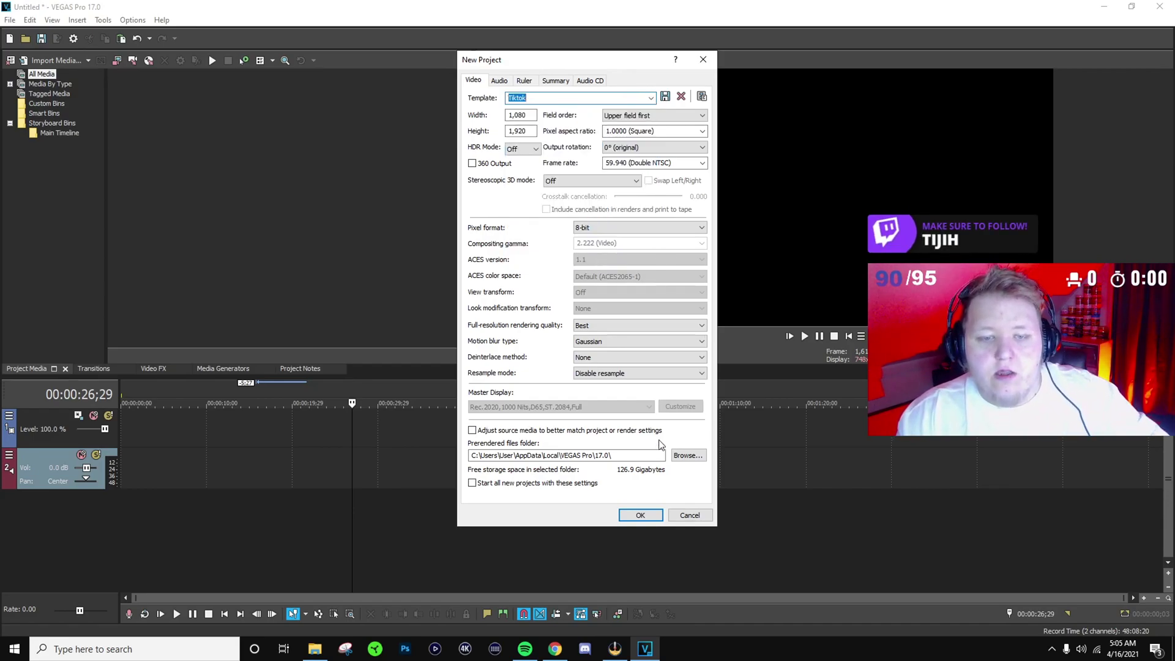
click(640, 515)
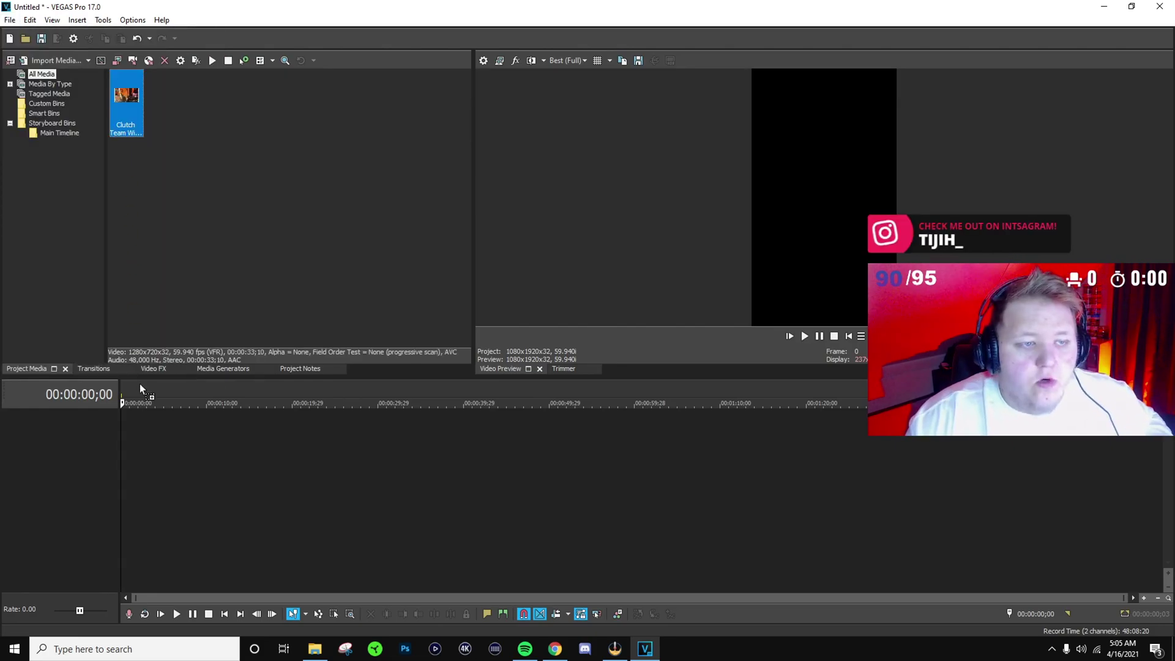
Drop the Clutch Team Wipe gameplay clip on the timeline, keeping the portrait project settings
drag(140, 384, 116, 470)
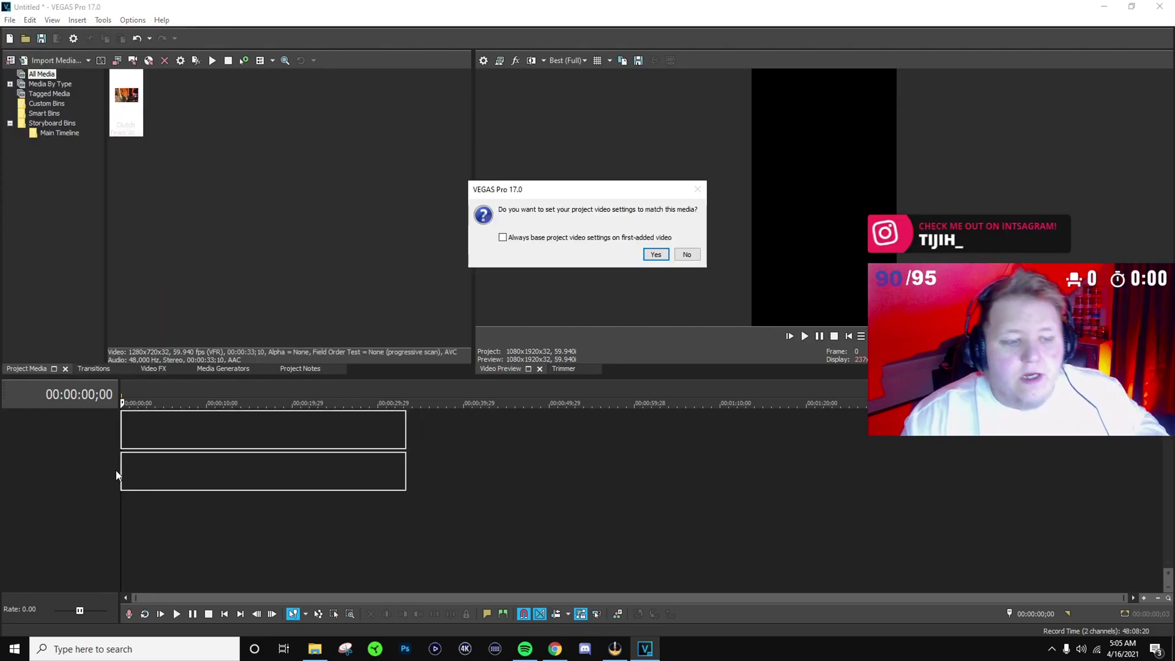
click(686, 254)
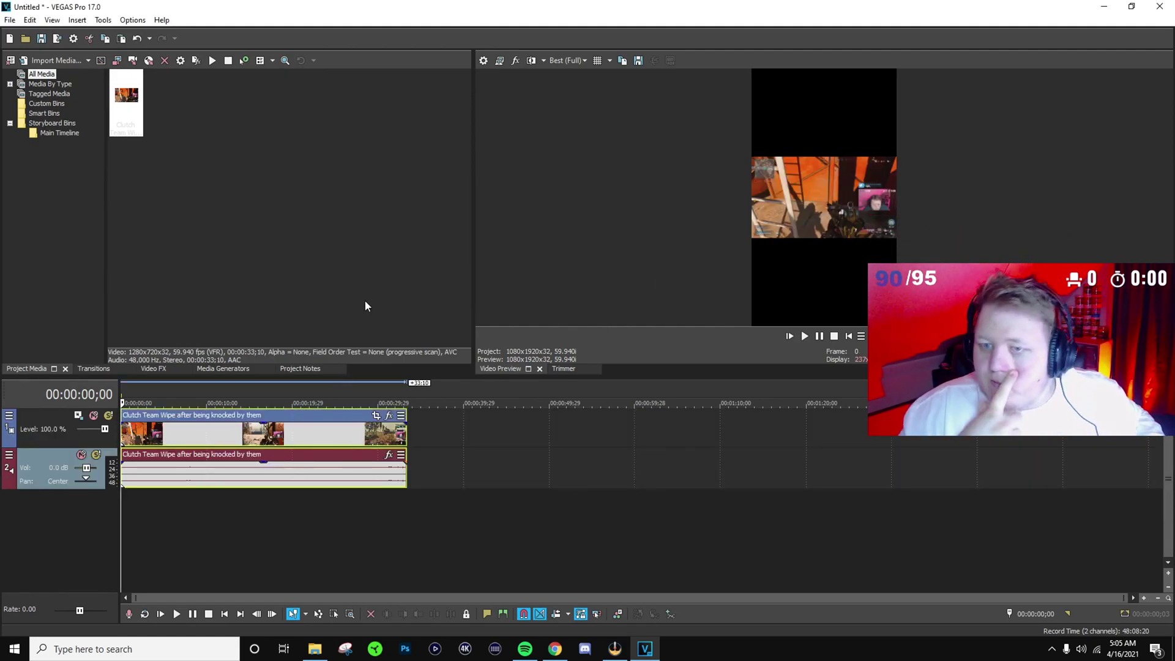
click(299, 436)
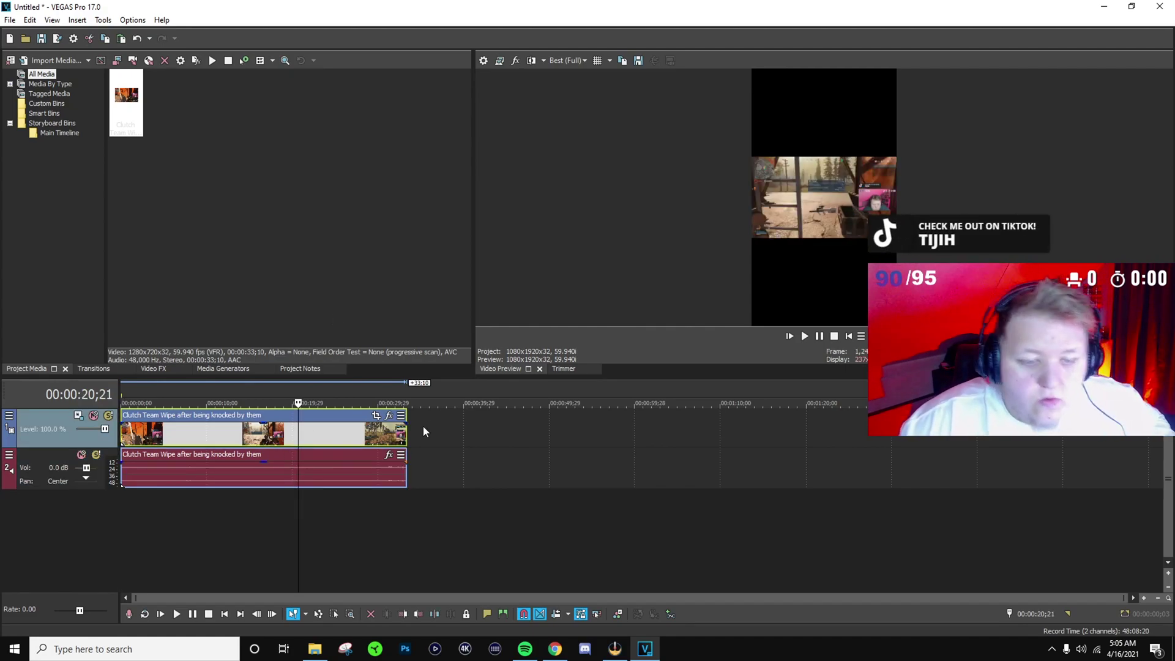
Disable resampling in the gameplay clip's properties
right_click(360, 449)
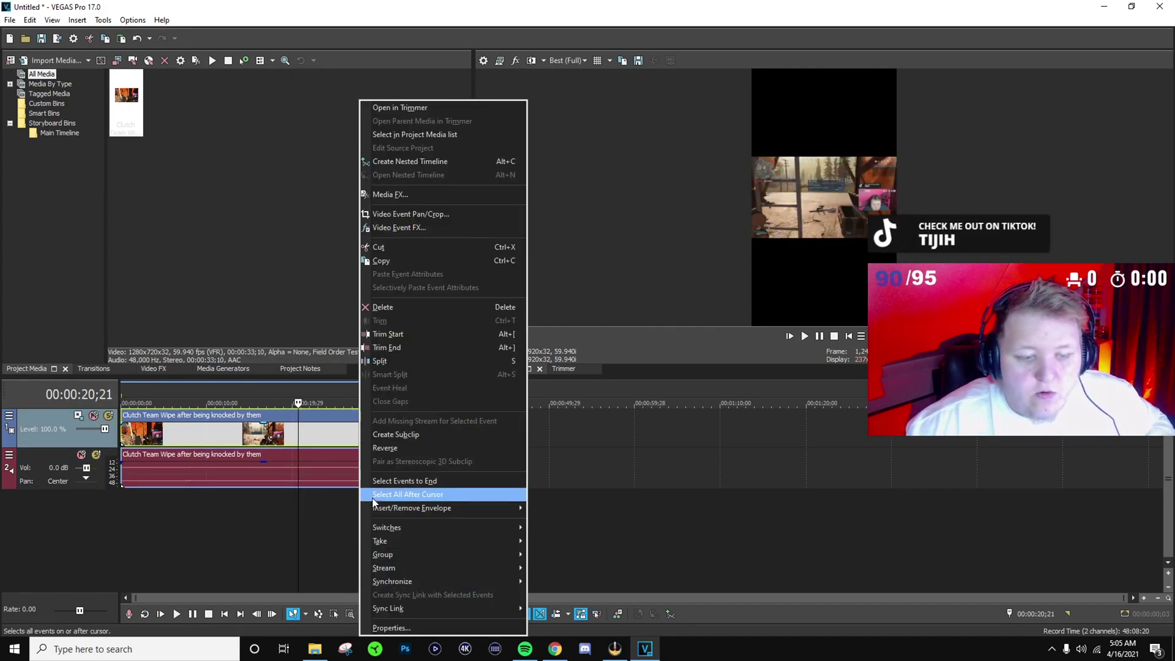
click(394, 628)
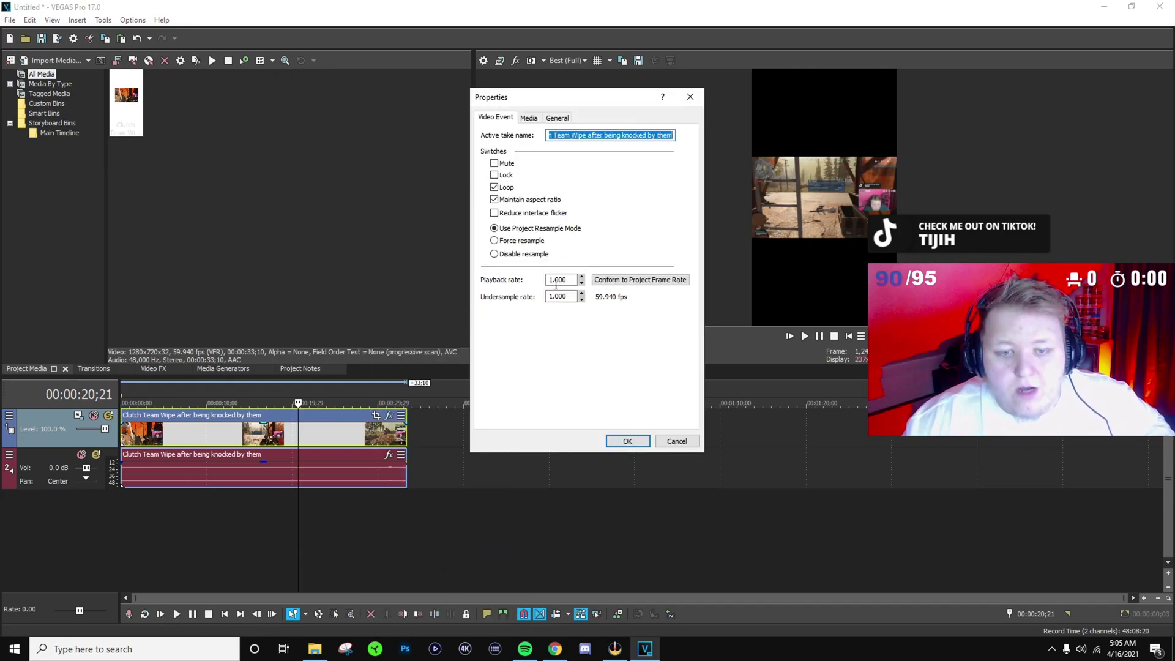
click(495, 254)
click(628, 441)
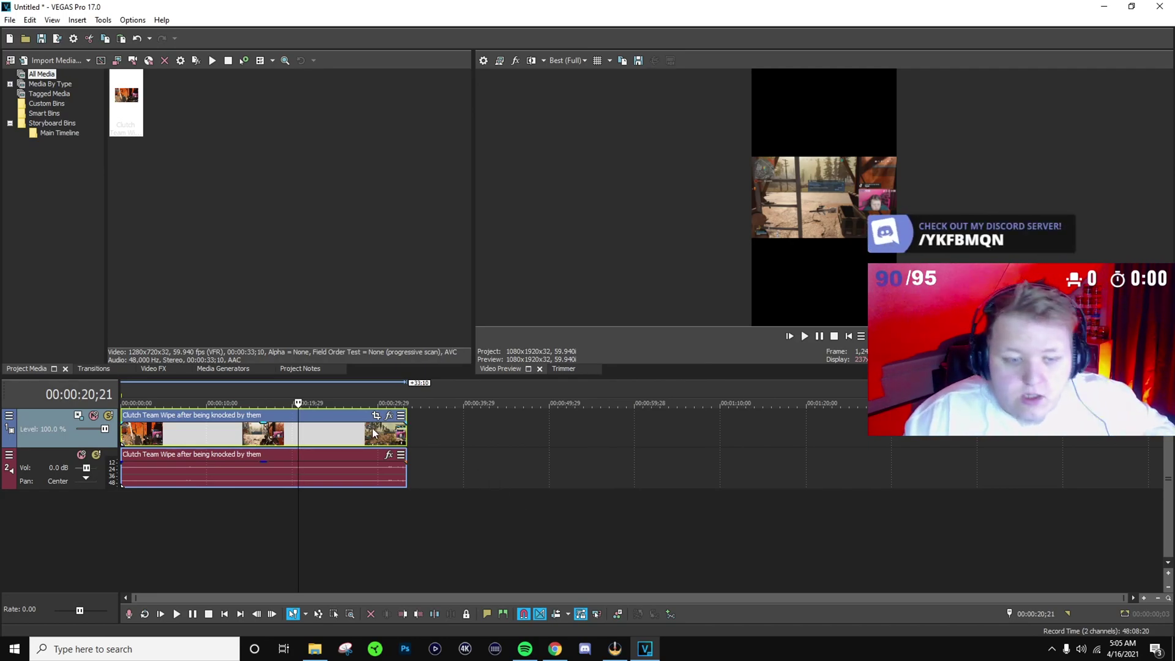
Copy the gameplay event onto a new top video track, aligned to the timeline start
right_click(346, 431)
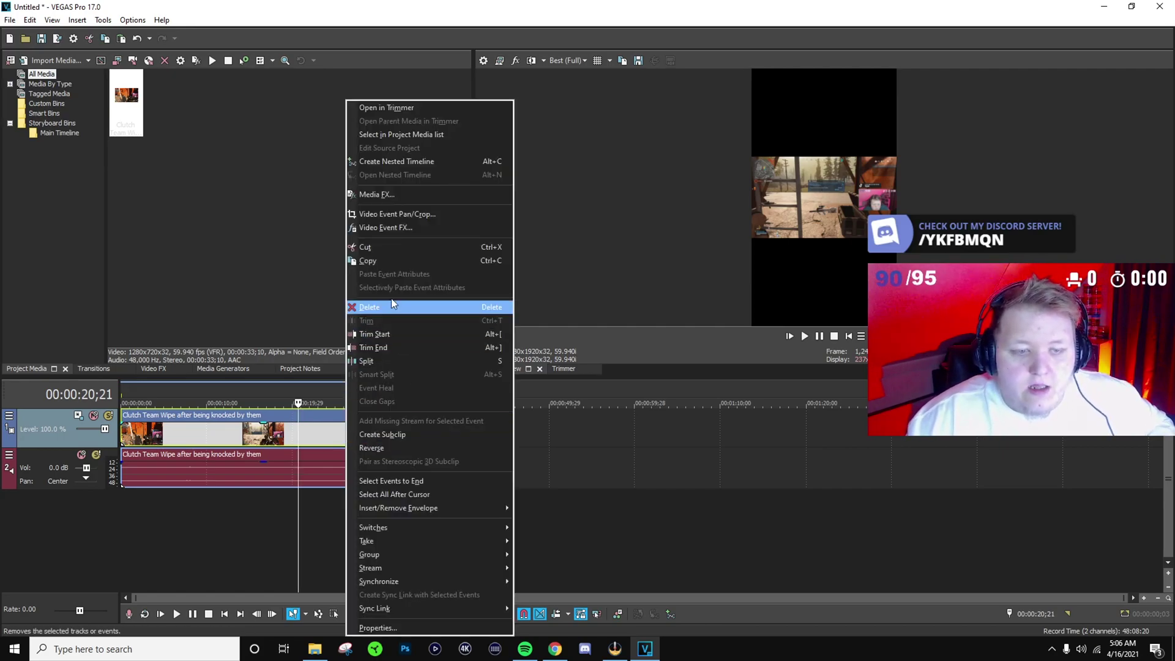
click(396, 265)
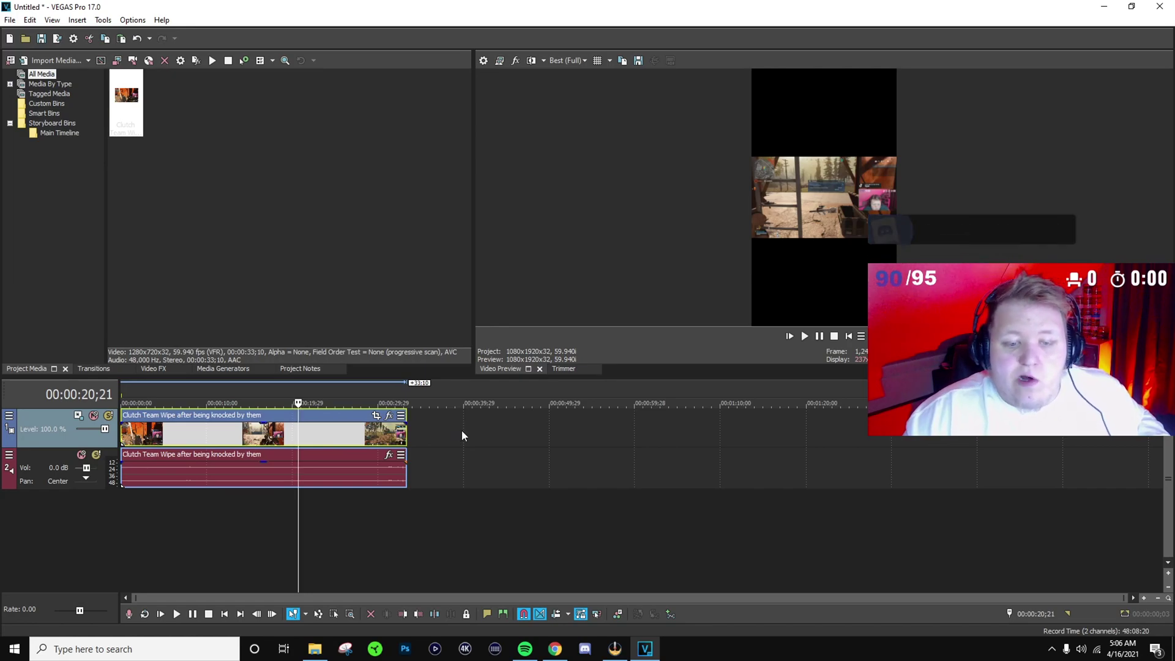
right_click(462, 431)
click(501, 298)
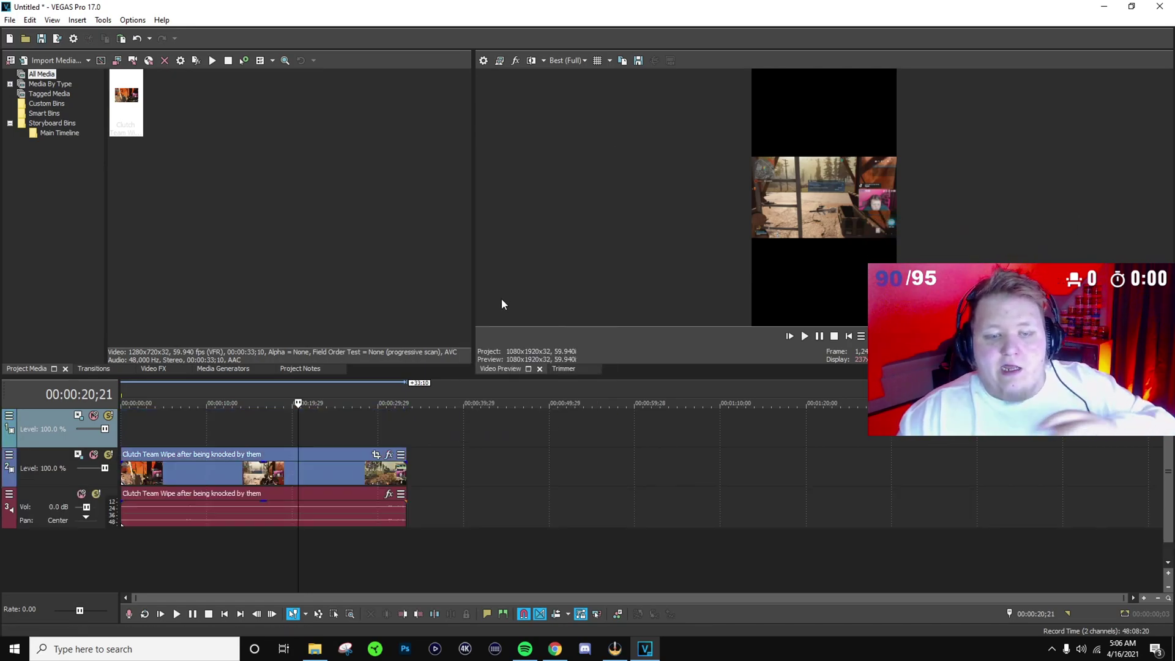
key(ctrl+v)
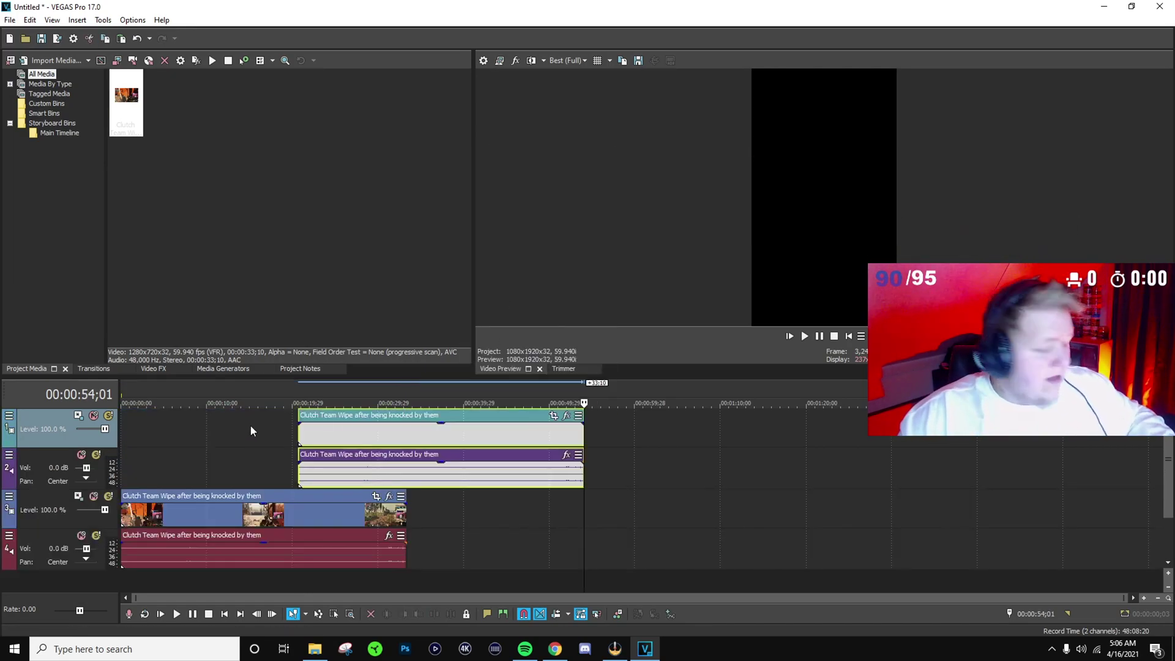
drag(248, 430, 156, 475)
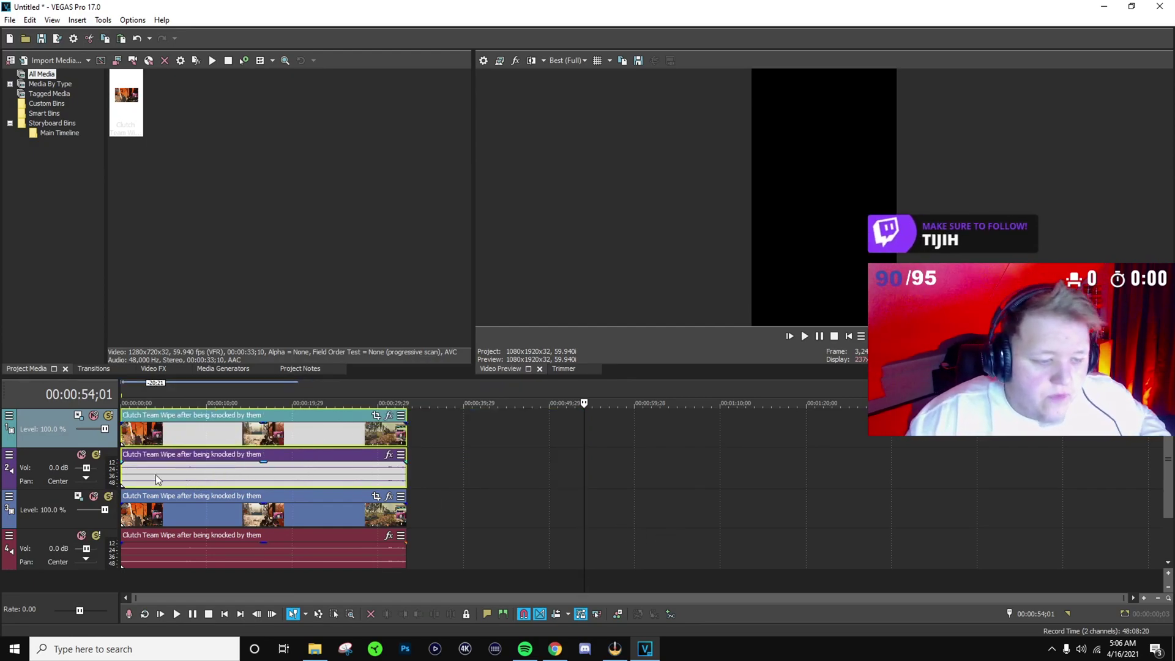
click(43, 463)
Delete the duplicate's audio track and mute the top video track
right_click(50, 460)
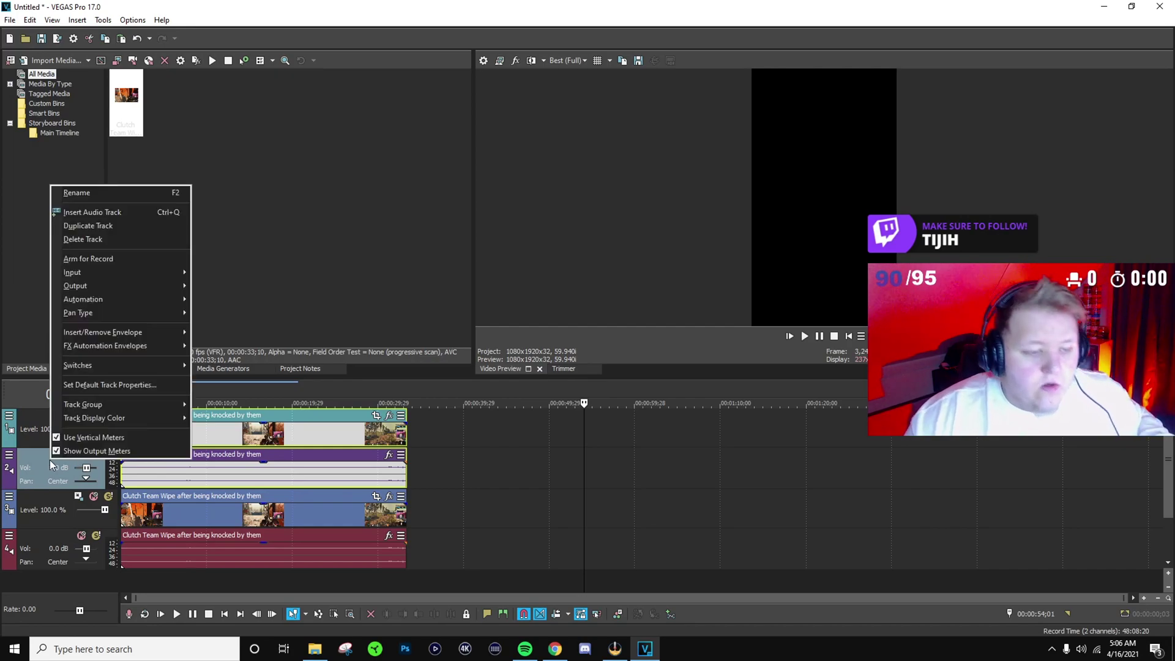
click(108, 239)
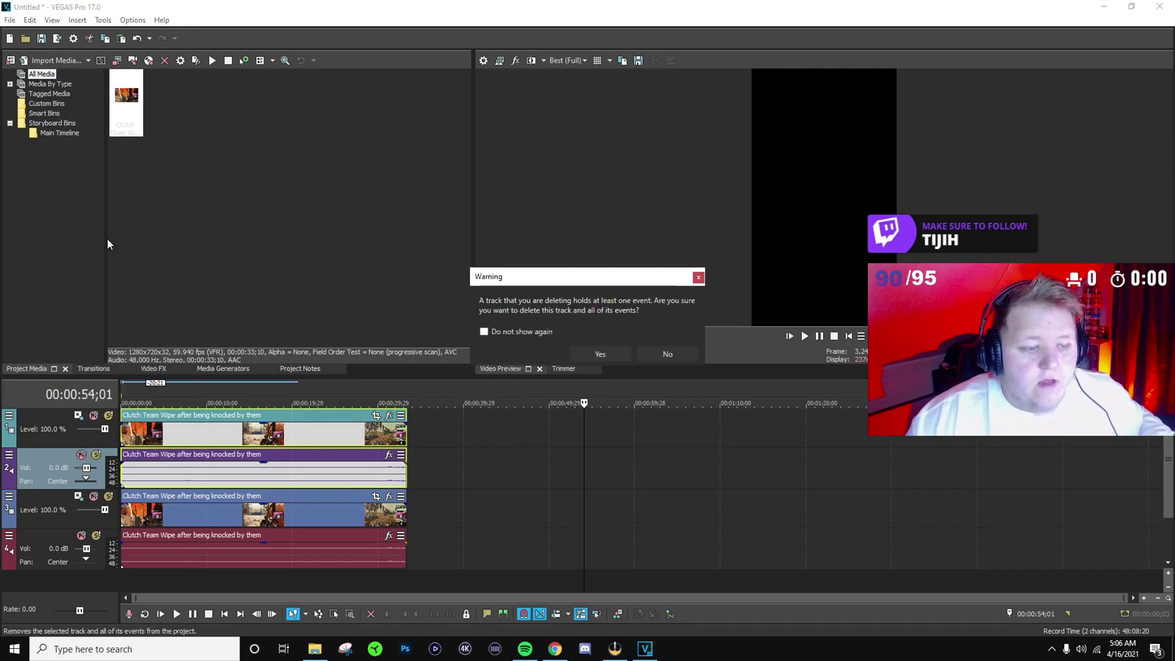
click(598, 351)
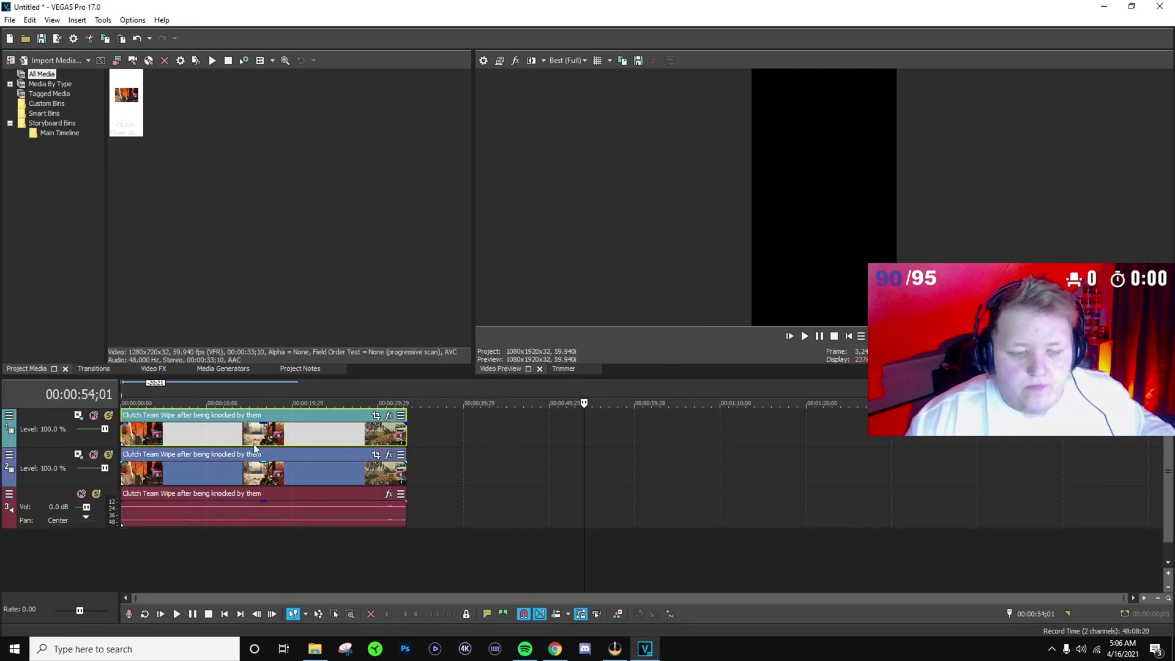
click(92, 416)
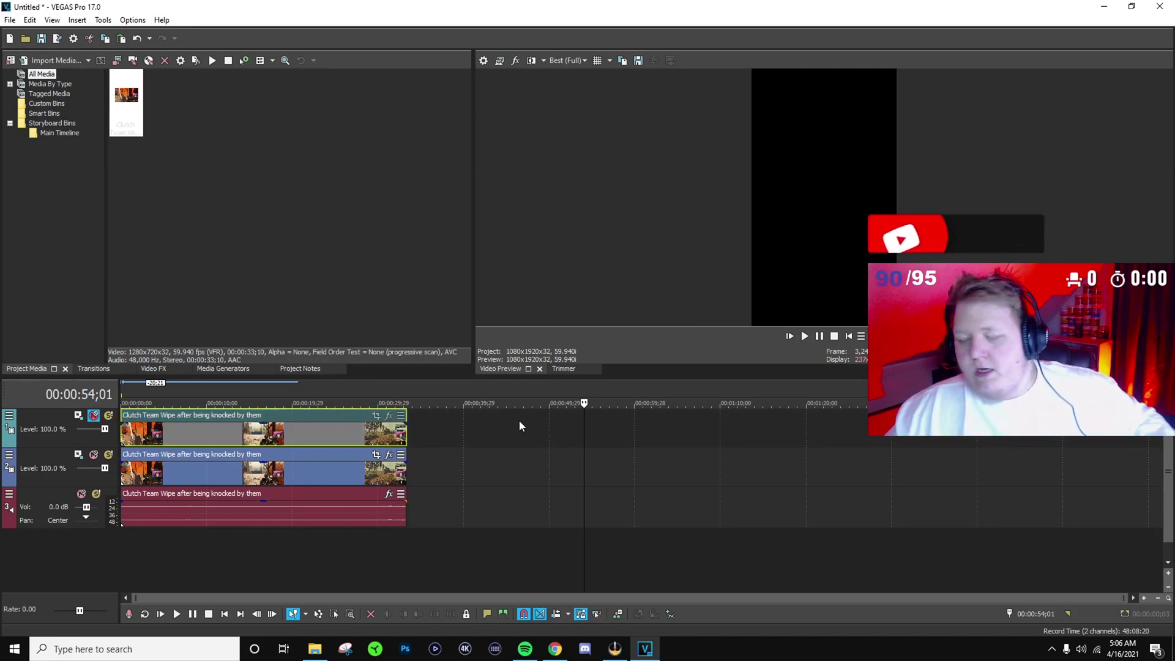
Select the lower gameplay event, return to the start, and open its Pan/Crop
click(225, 472)
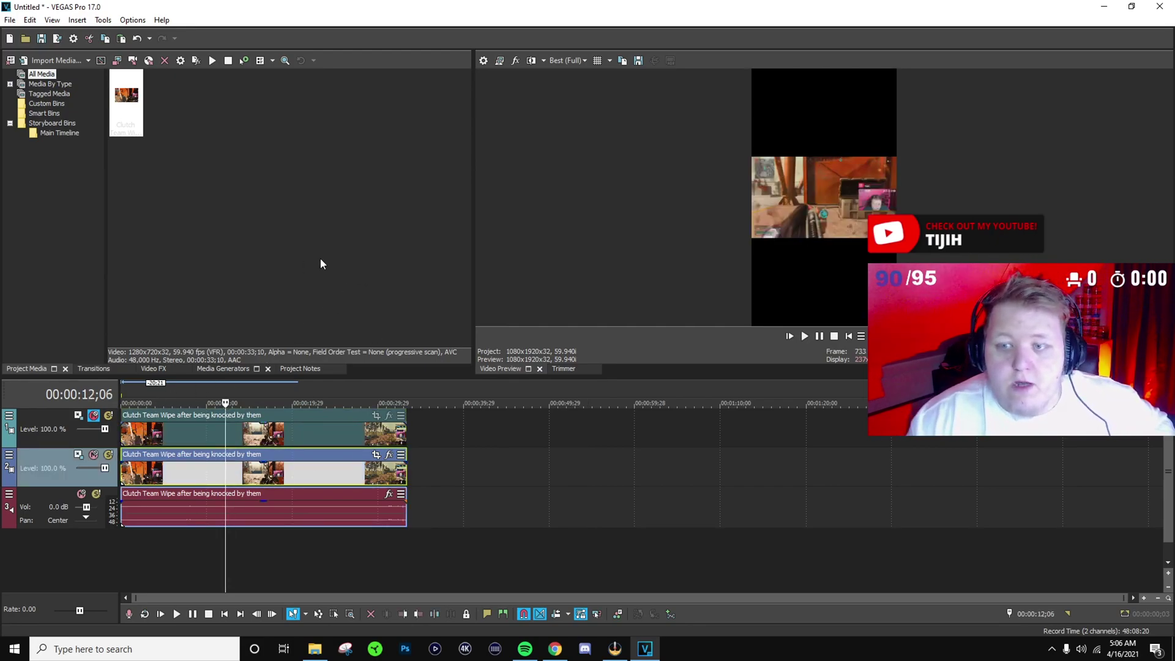
key(ctrl+Home)
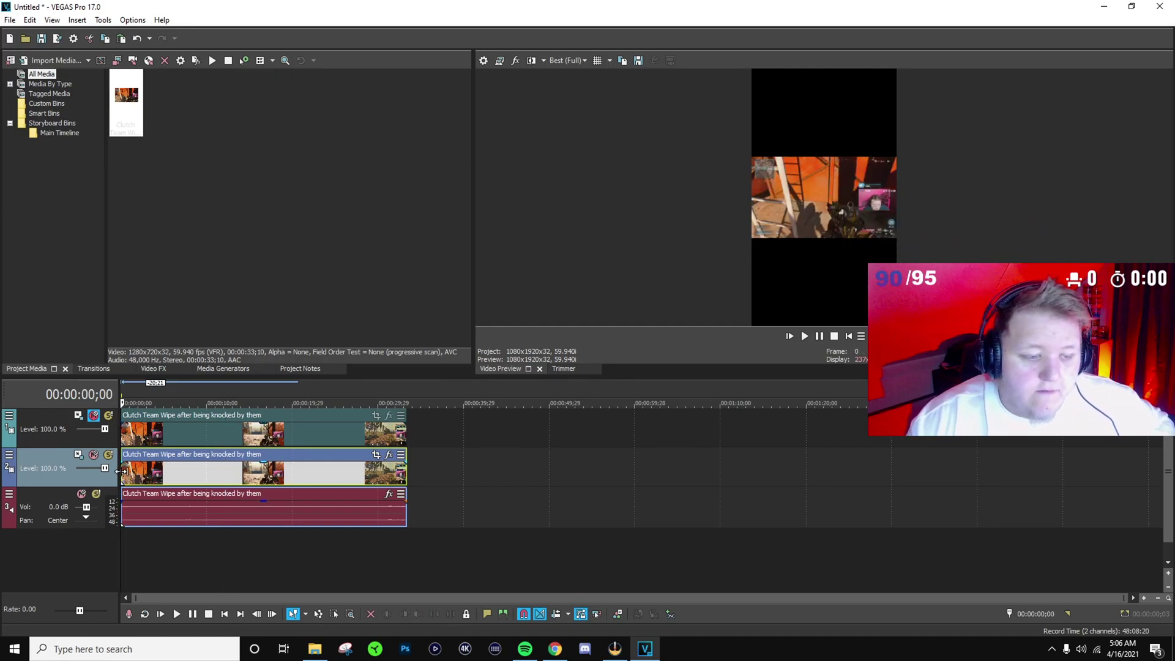
click(376, 455)
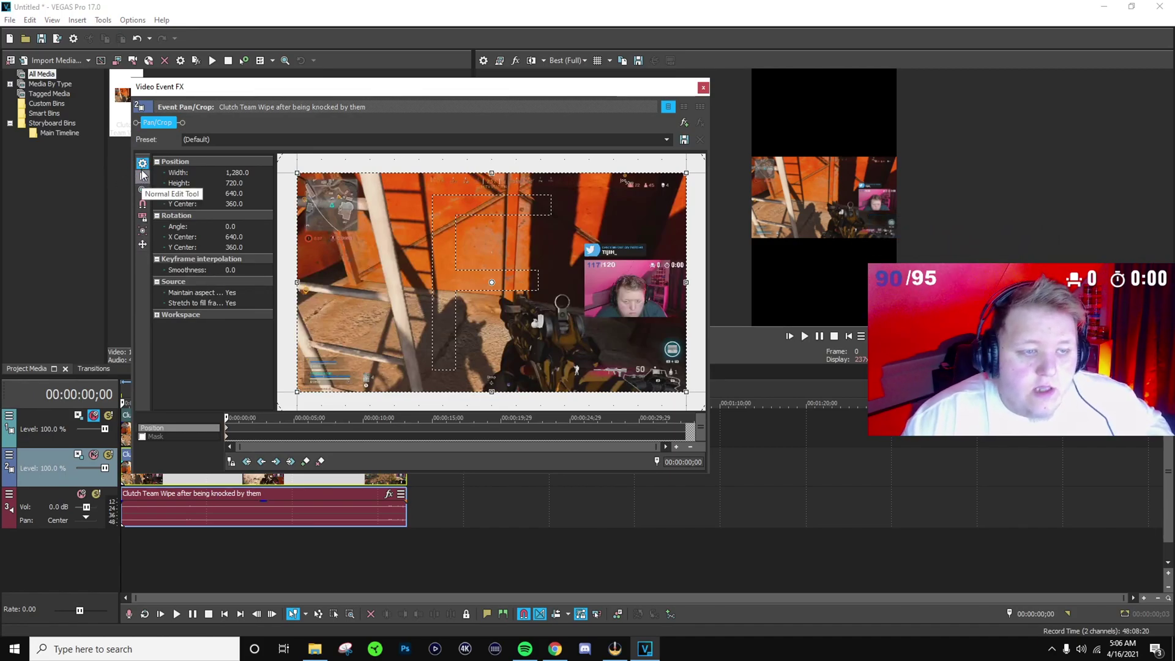
Set the lower event's pan/crop to 1080 by 1920 with Maintain aspect ratio set to No
click(240, 173)
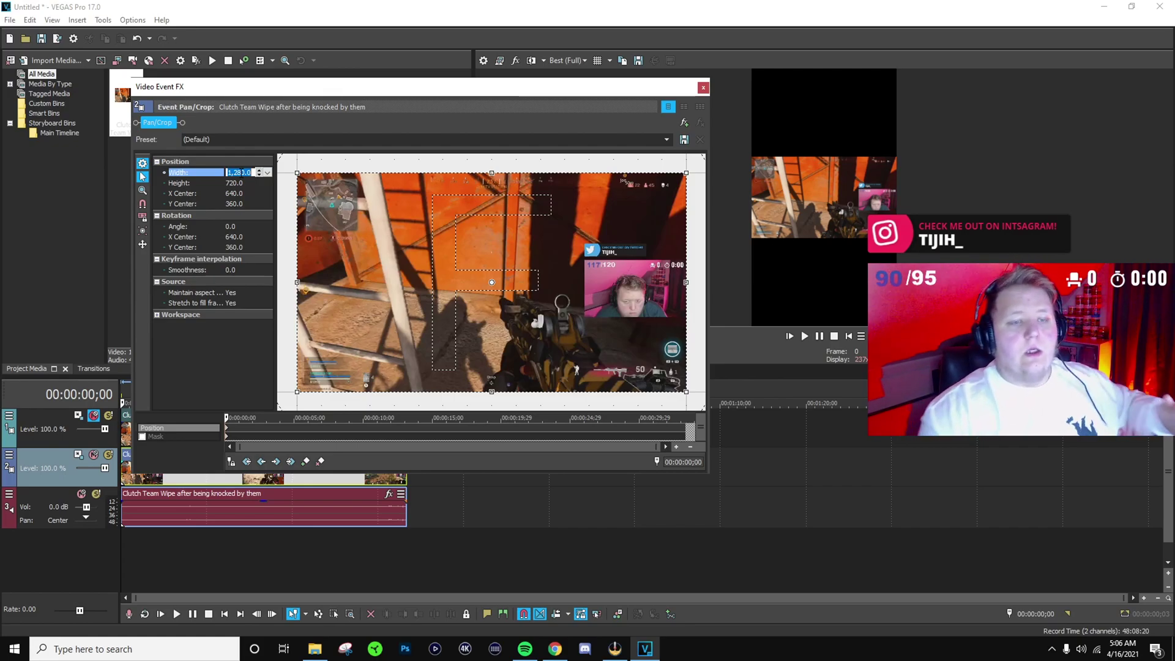
text(1080)
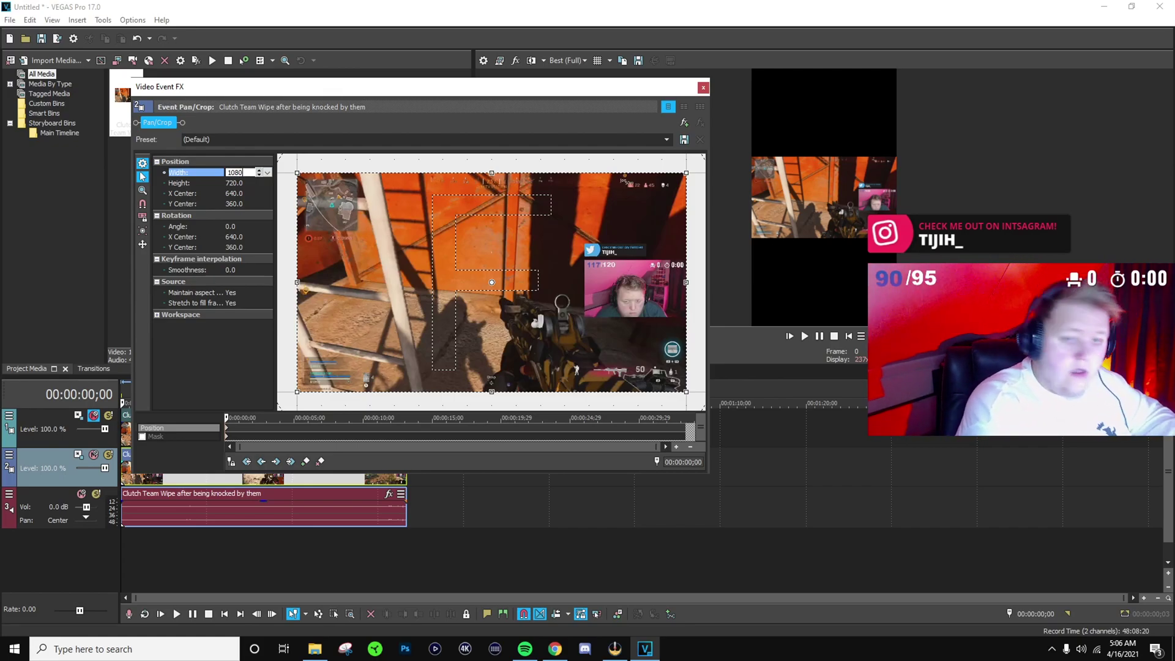
key(Tab)
text(19)
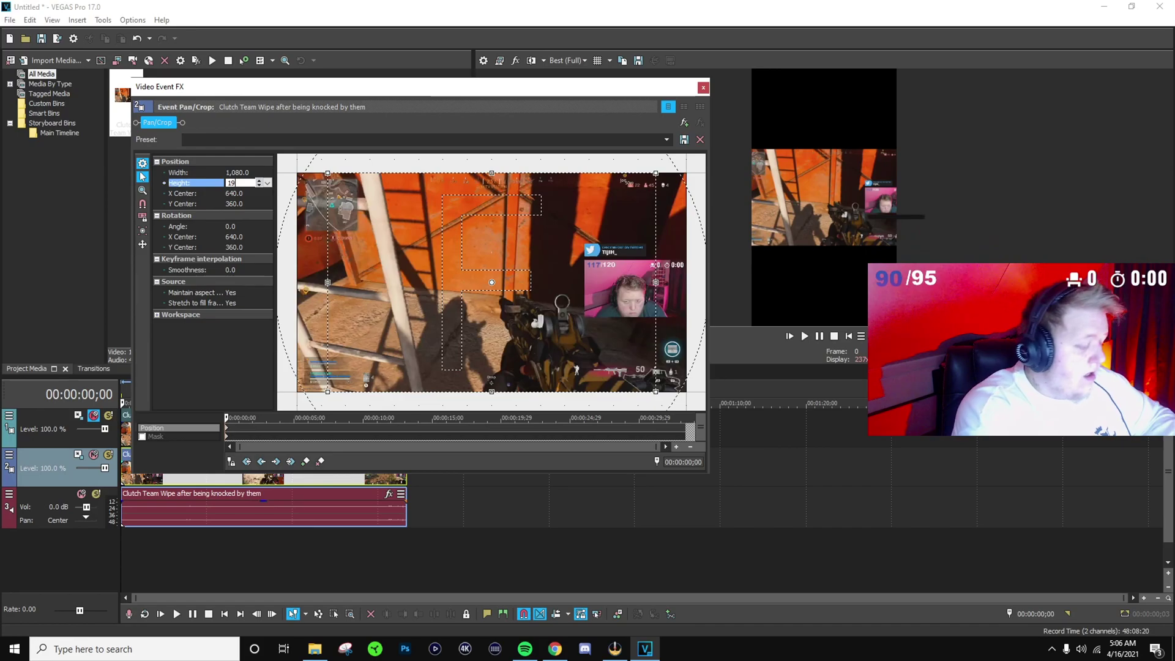
double_click(163, 283)
click(157, 283)
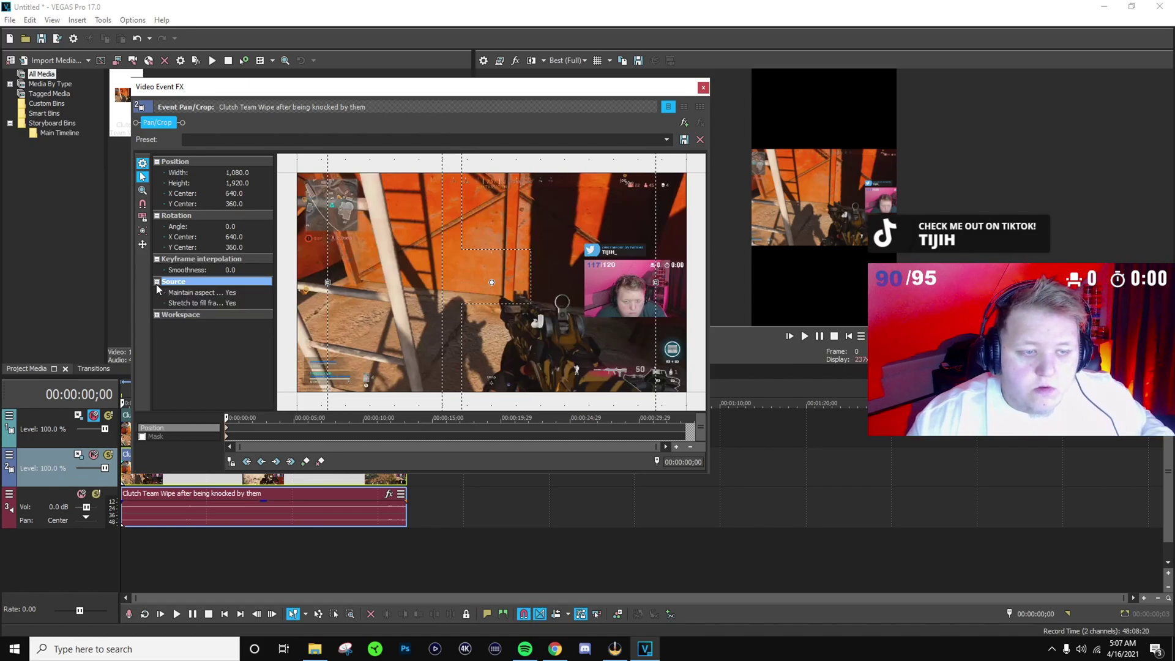
click(231, 295)
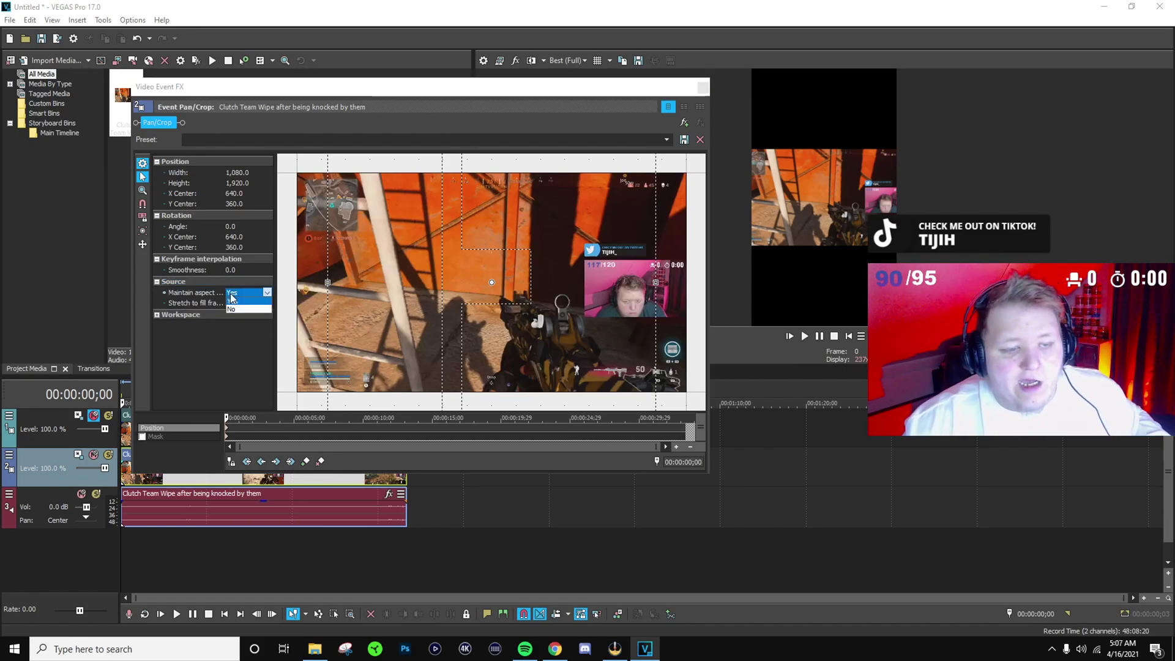
click(254, 309)
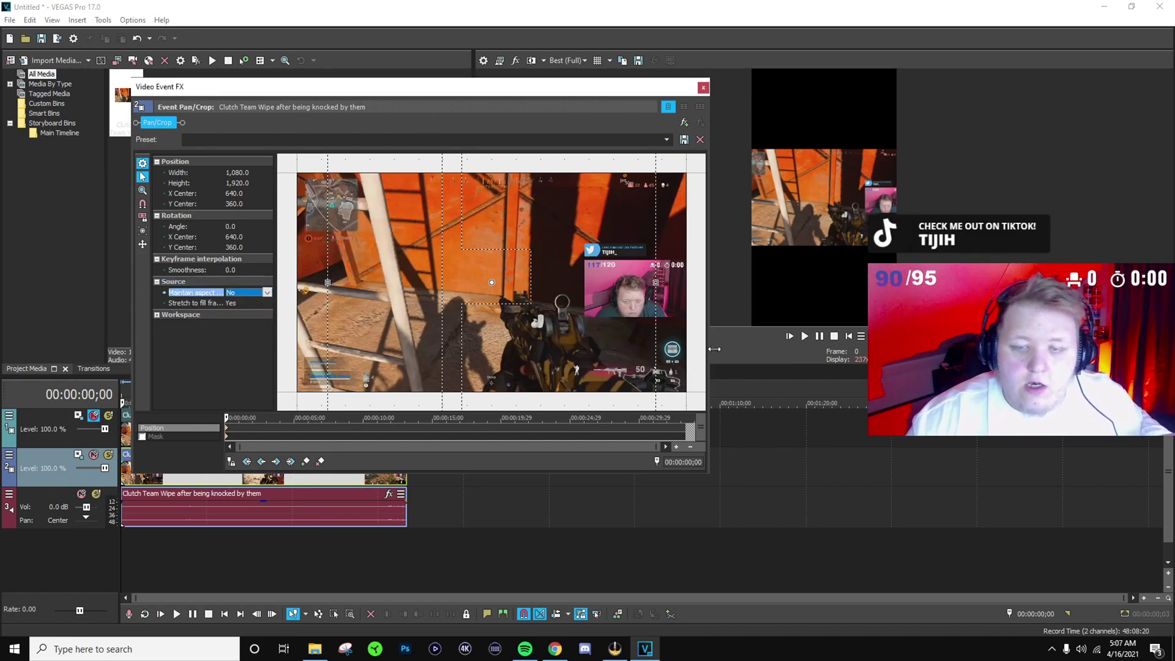
click(599, 319)
scroll(538, 337, down, 5)
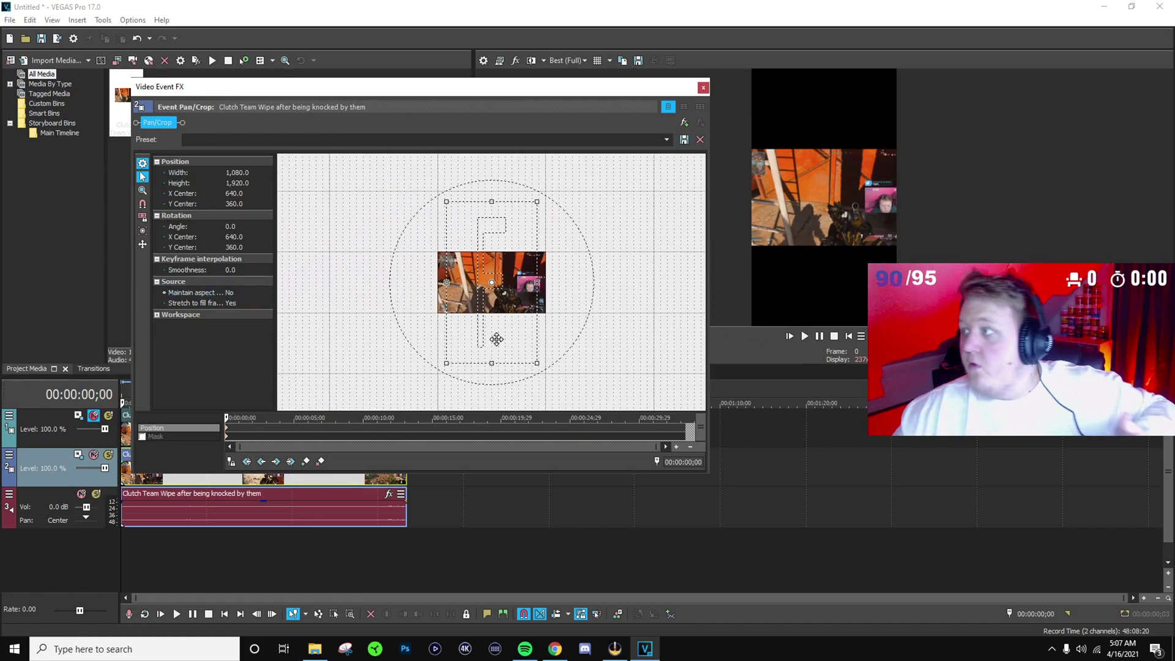
Resize and re-centre the crop box to 659.4 × 709.0 at 611, 360, stretching the gameplay vertically
drag(449, 365, 453, 314)
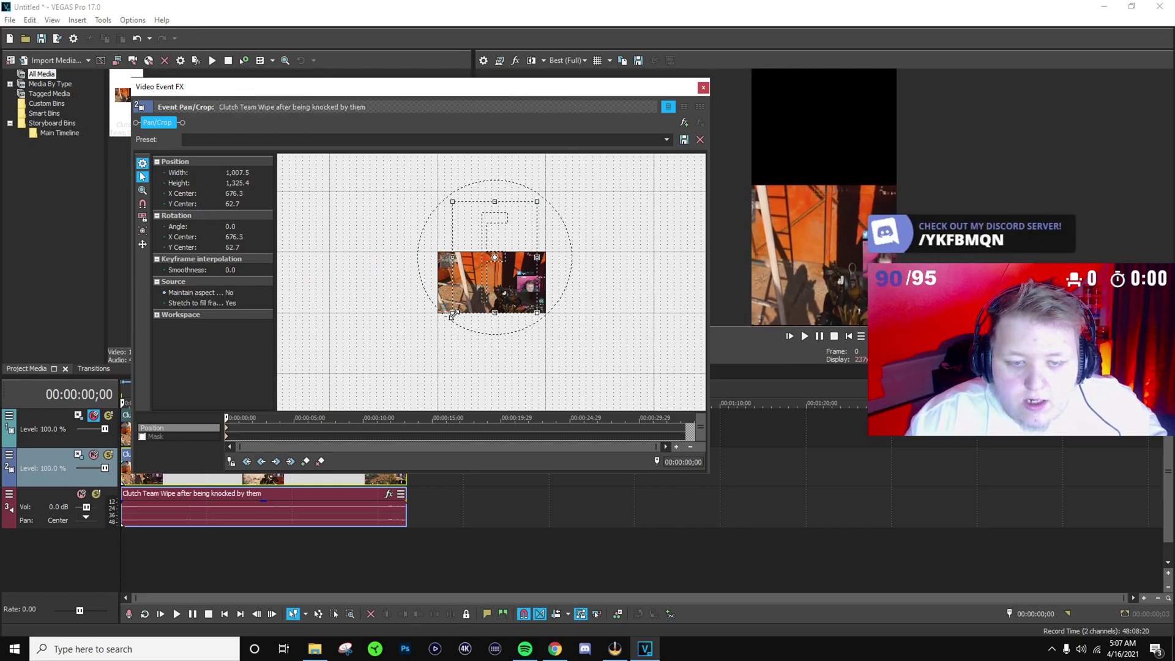
drag(537, 202, 530, 251)
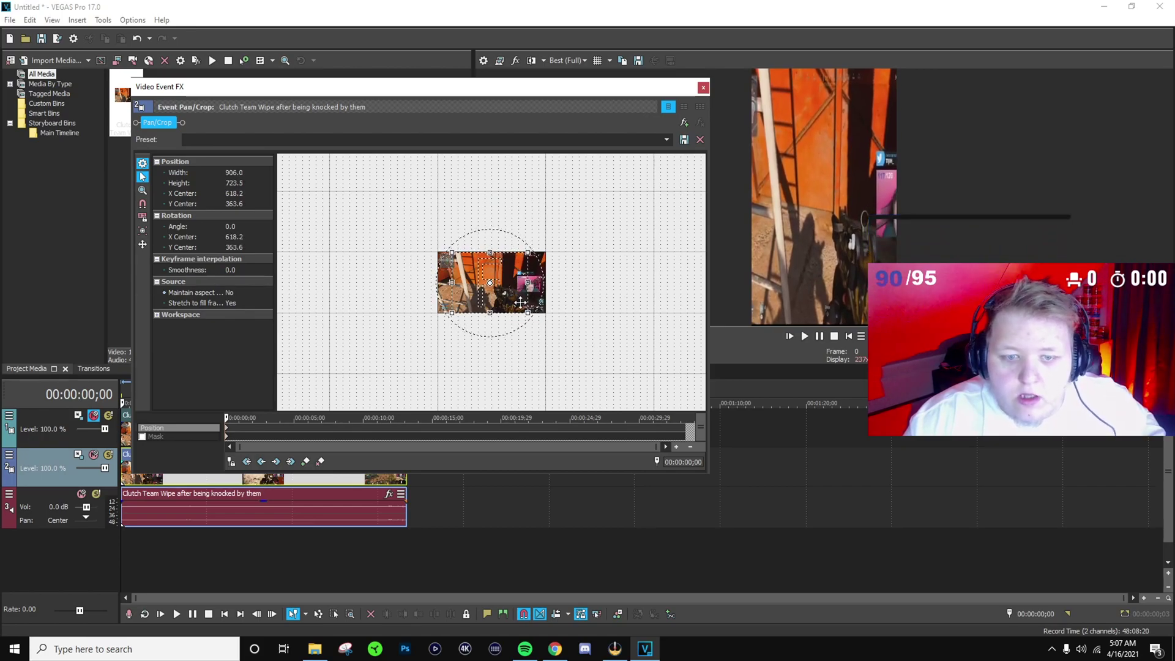
drag(529, 313, 526, 306)
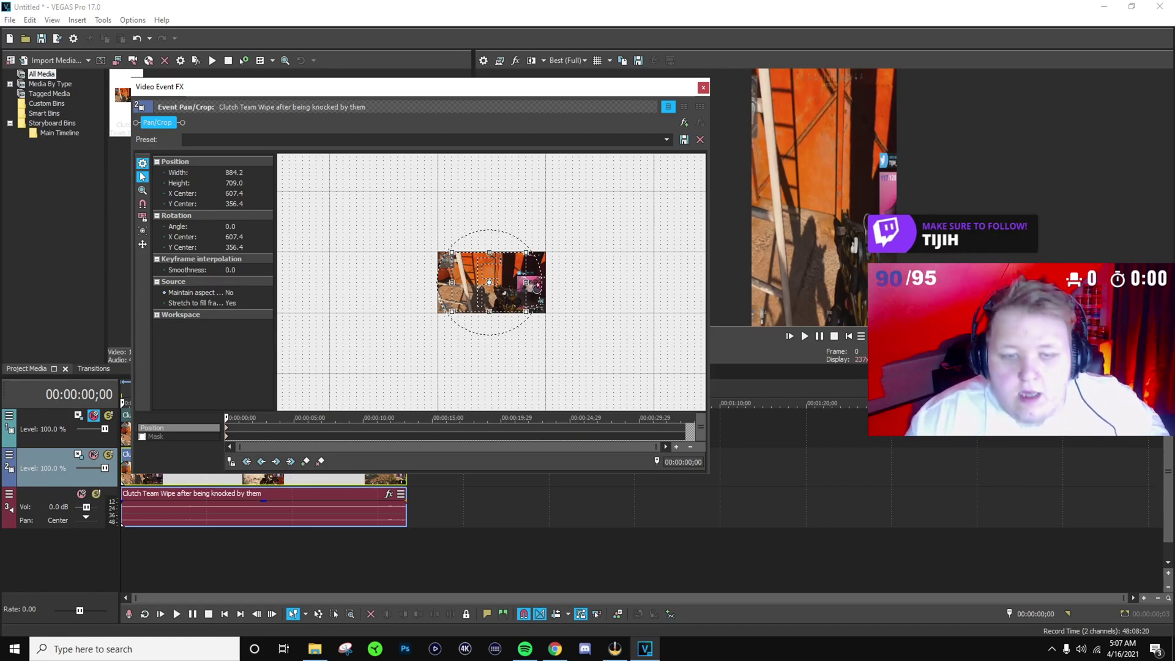
drag(525, 282, 518, 283)
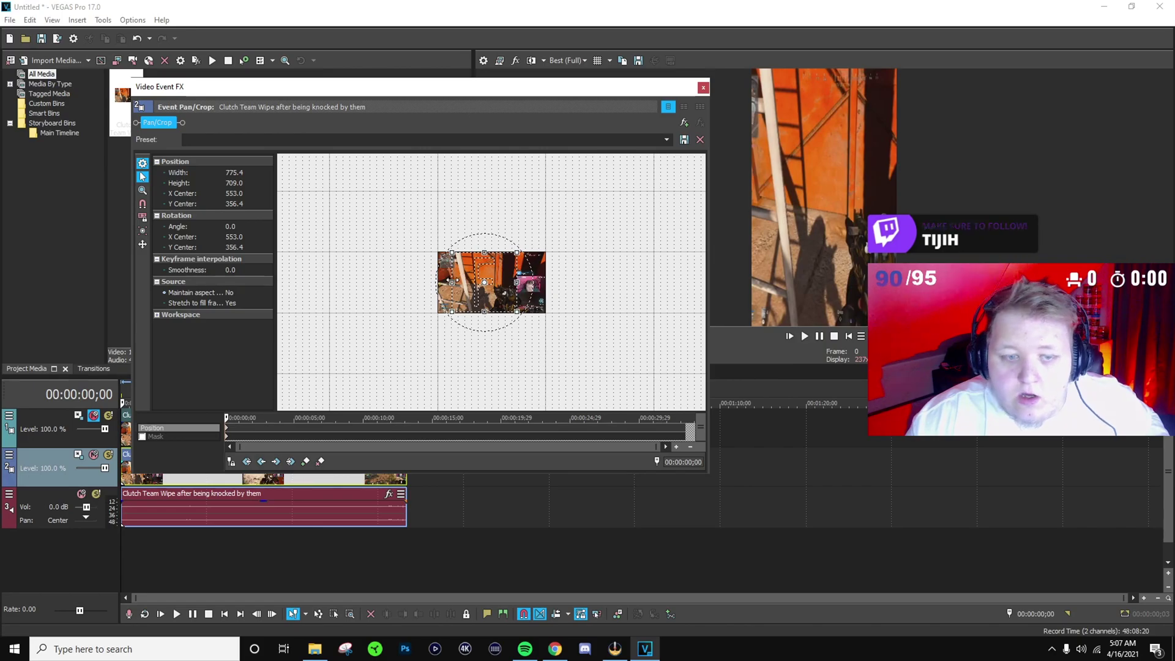
drag(451, 282, 458, 282)
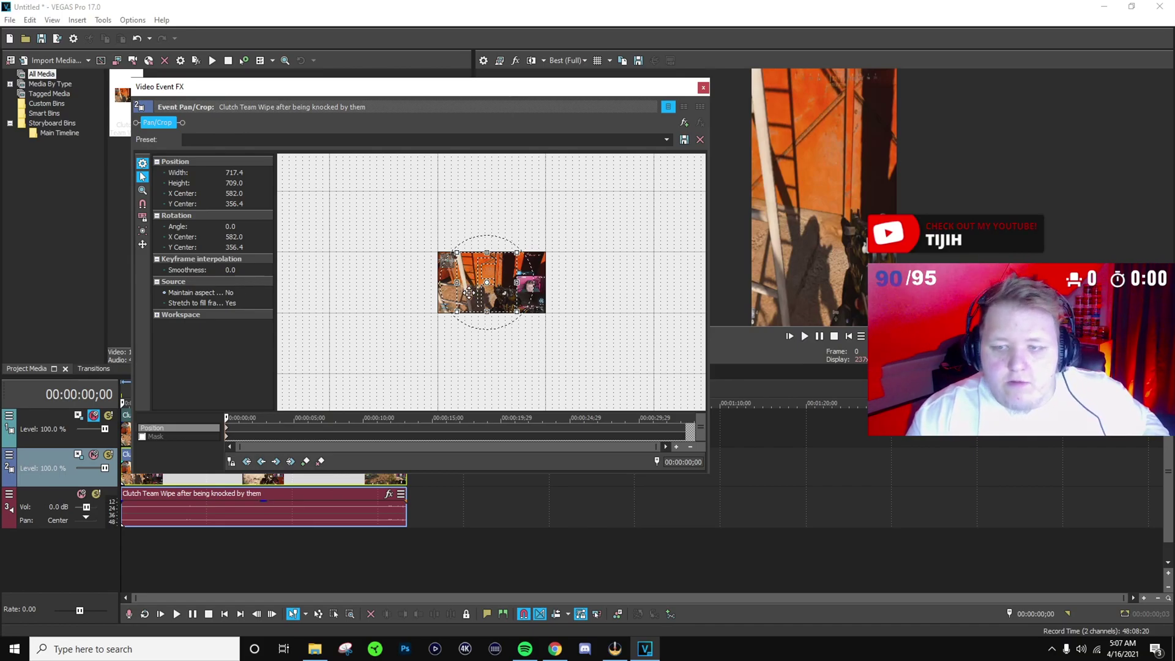
drag(469, 293, 476, 294)
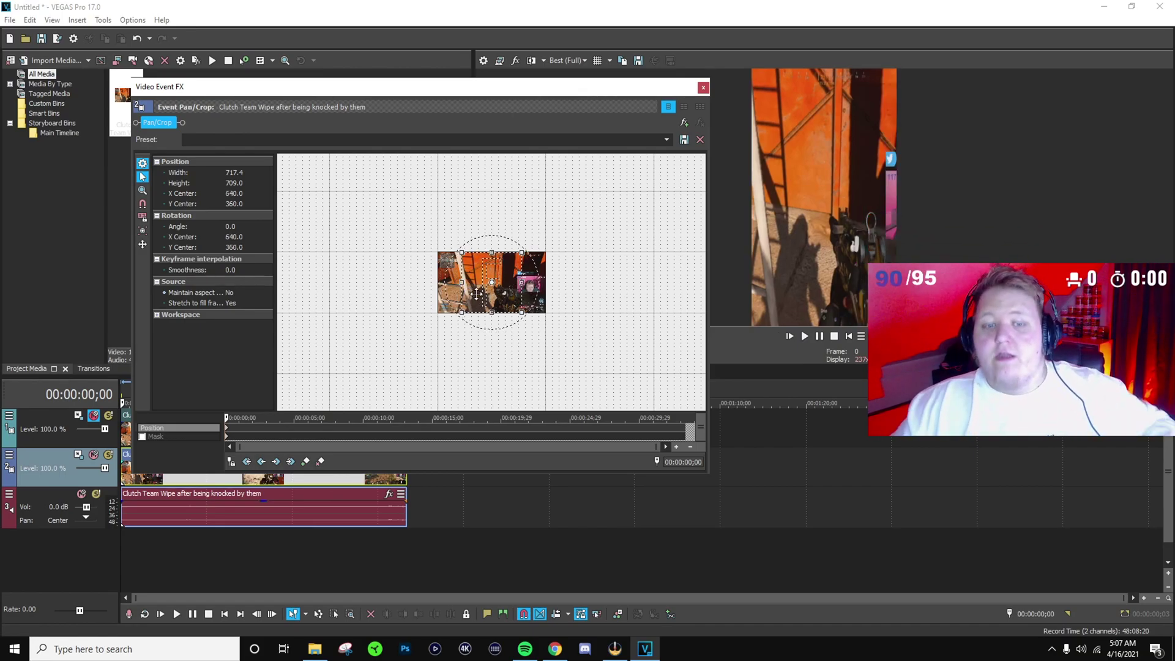
drag(522, 282, 518, 282)
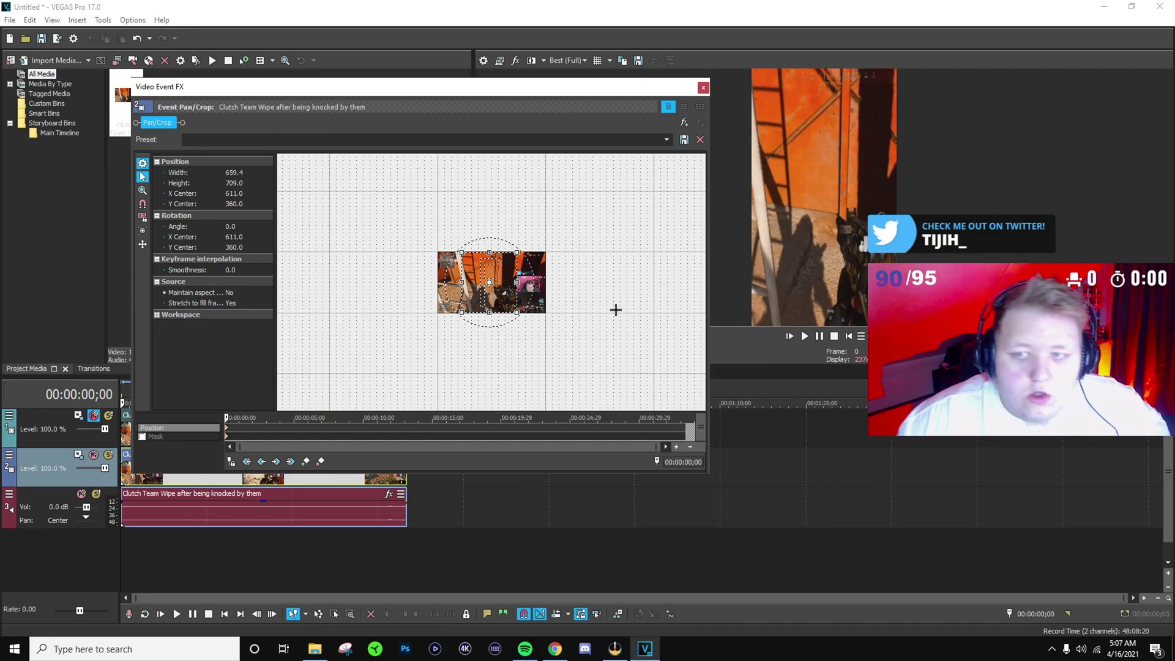
click(703, 87)
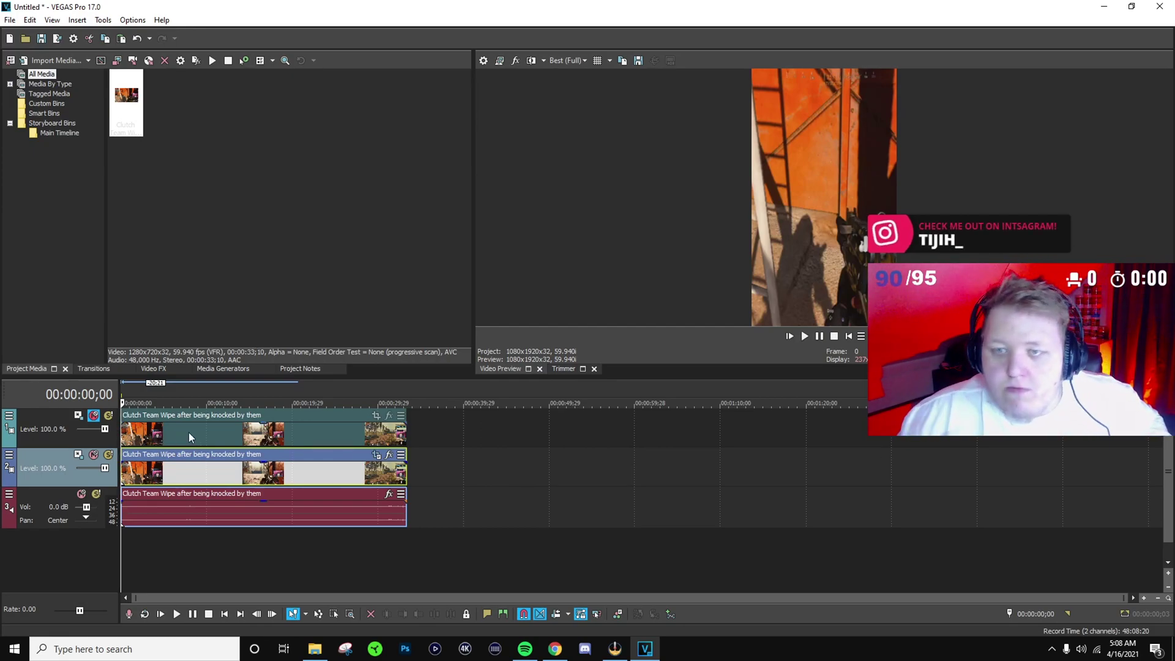
Select the top track's gameplay clip and unmute track 1
click(325, 427)
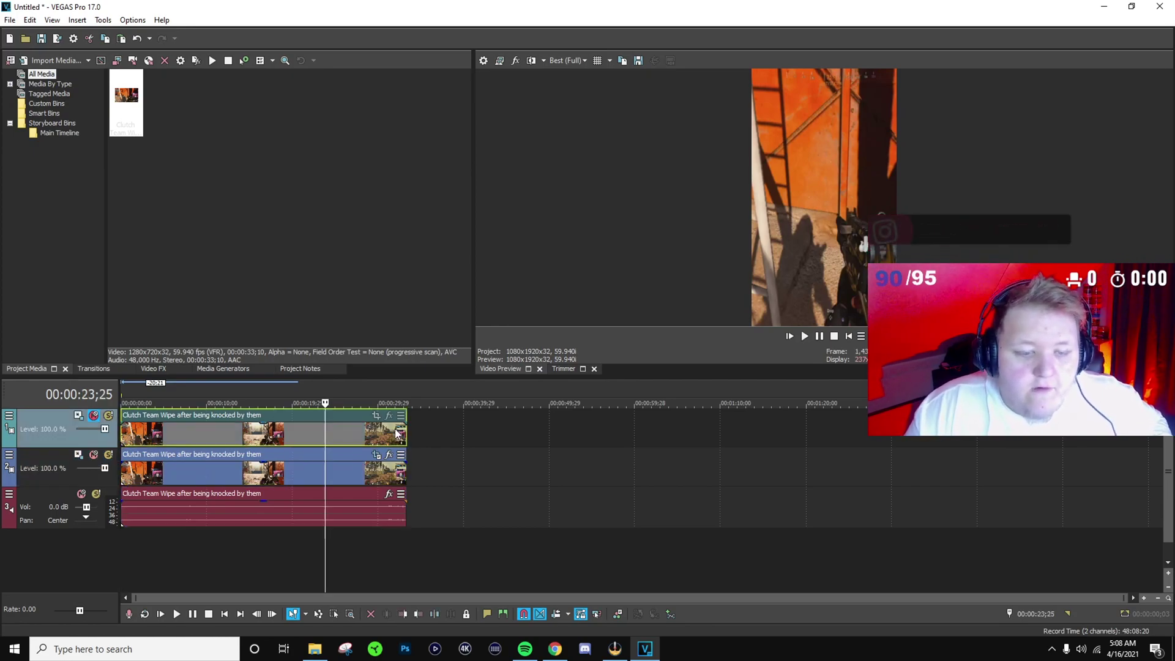
click(93, 417)
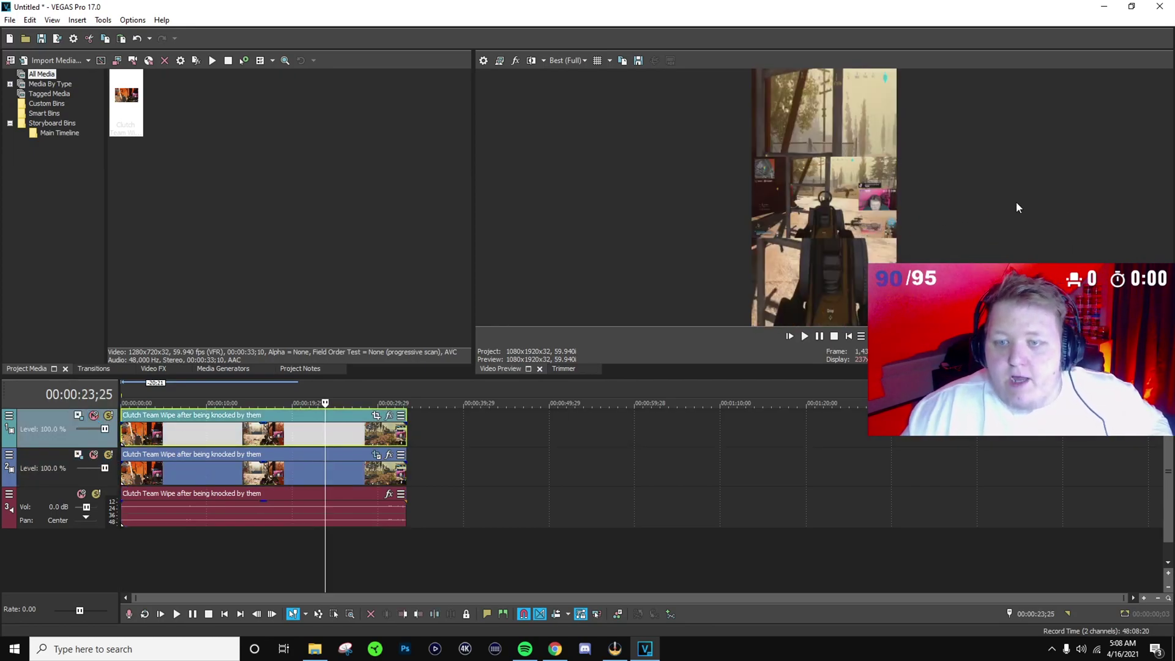
Enable a rectangular mask on the top clip and fit it around the face-cam at right
click(376, 416)
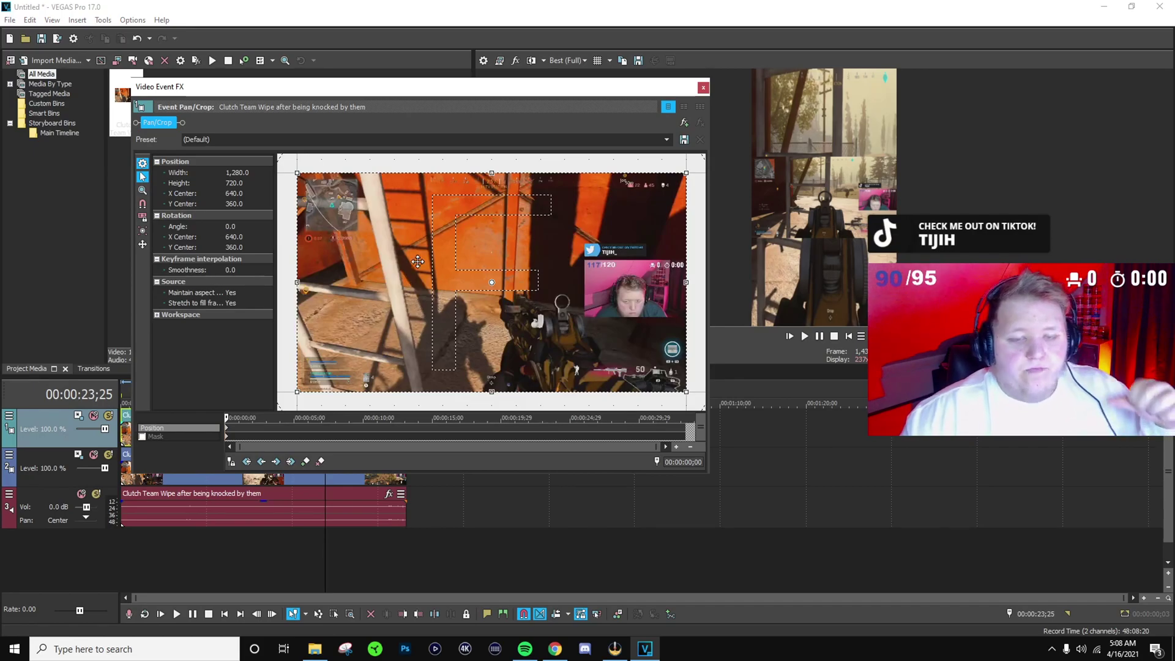
click(156, 437)
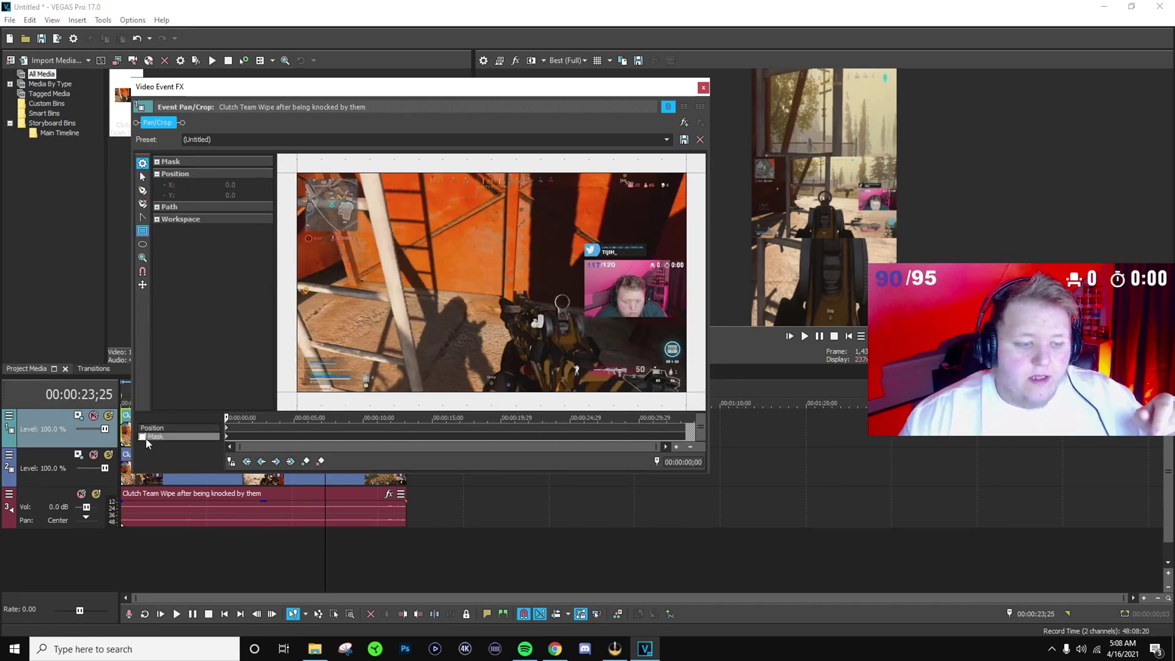
click(142, 437)
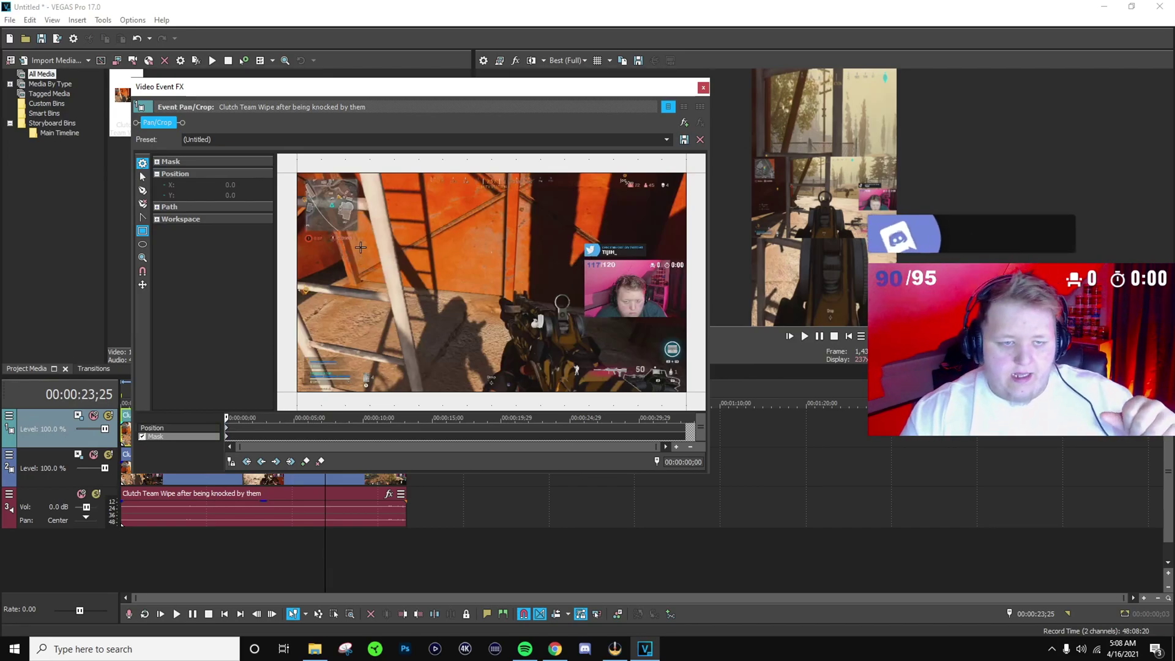
drag(360, 247, 505, 339)
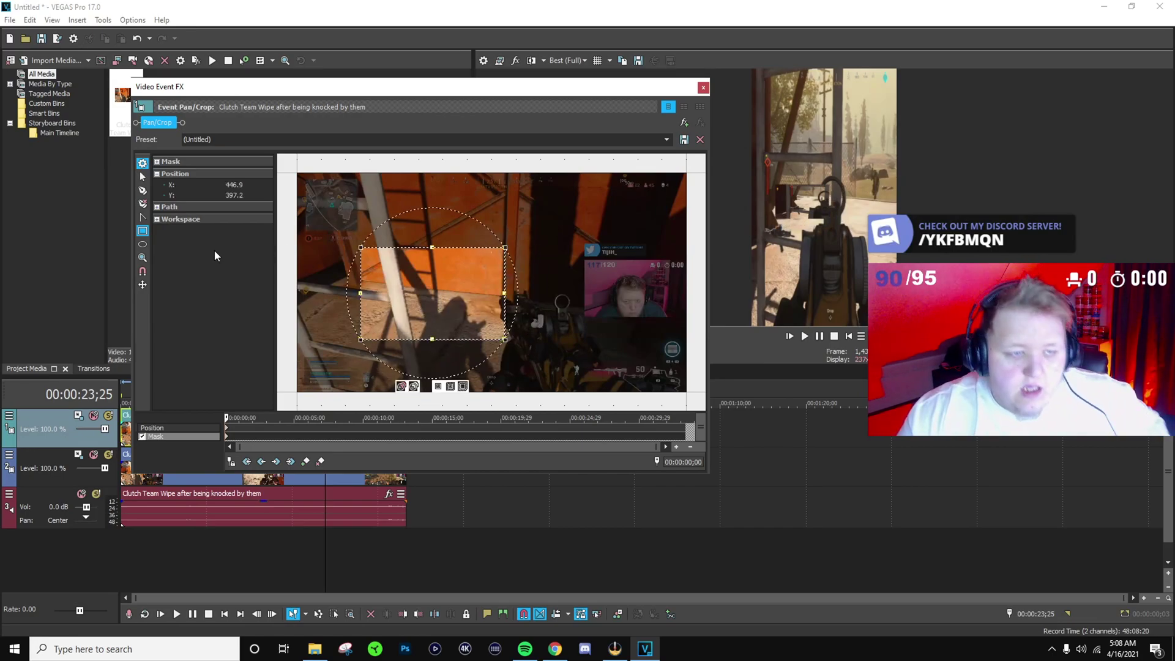
drag(441, 311, 627, 321)
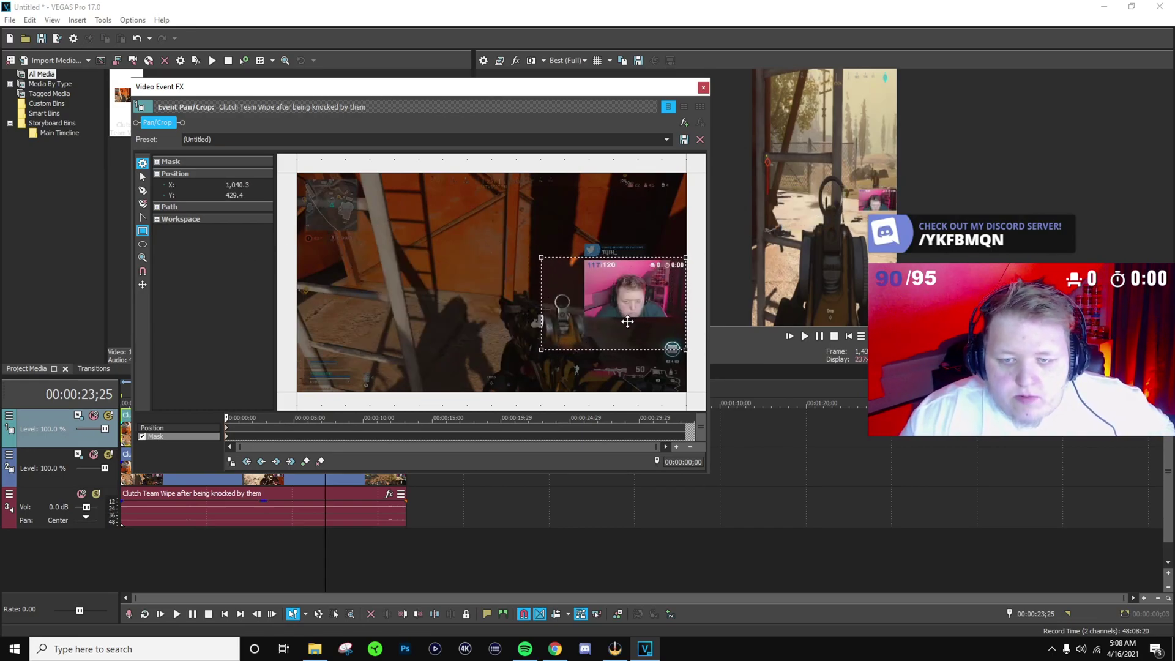
drag(541, 349, 584, 319)
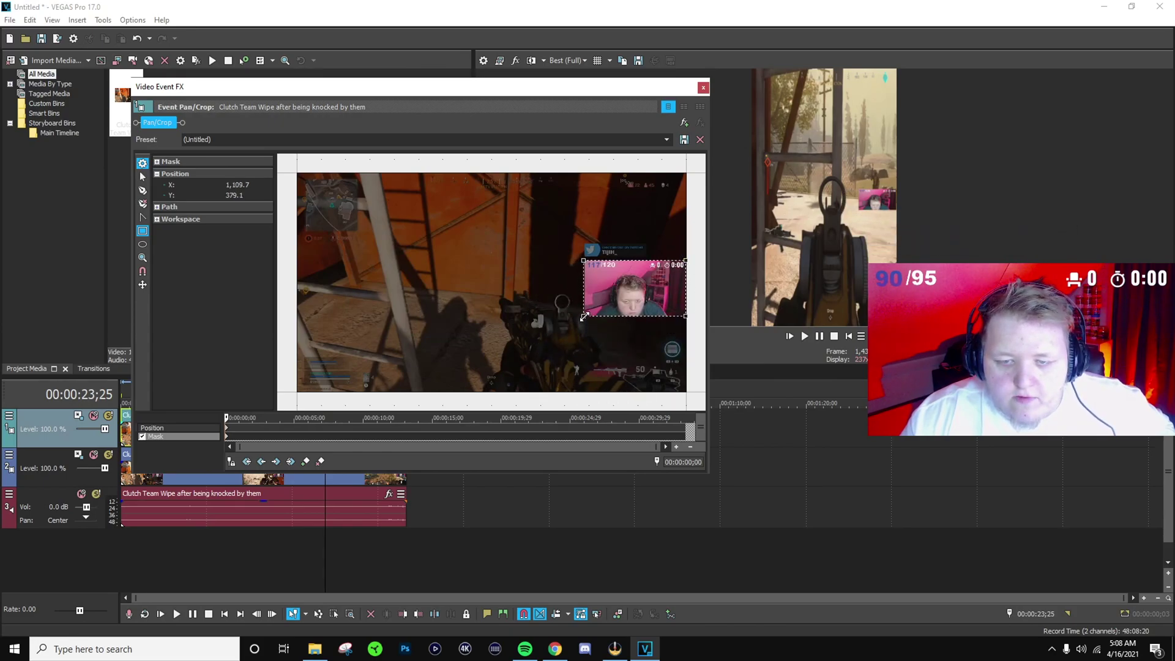
click(604, 274)
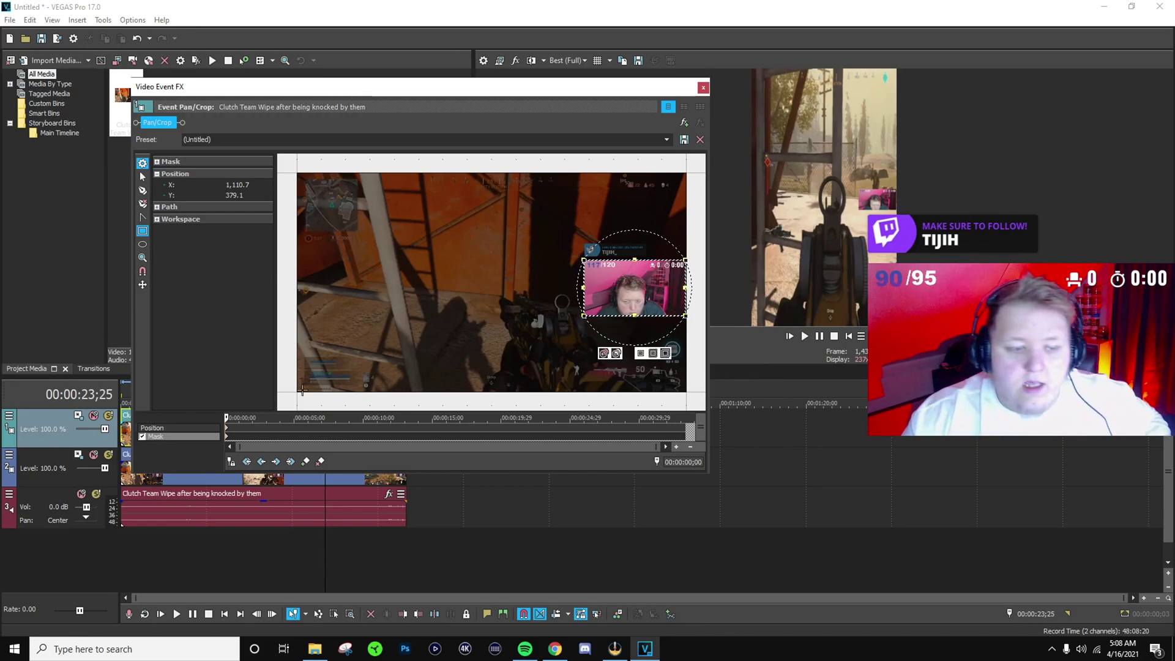
Crop the top clip to 319 × 468.4 around the face-cam, placing it at the frame's top
click(171, 428)
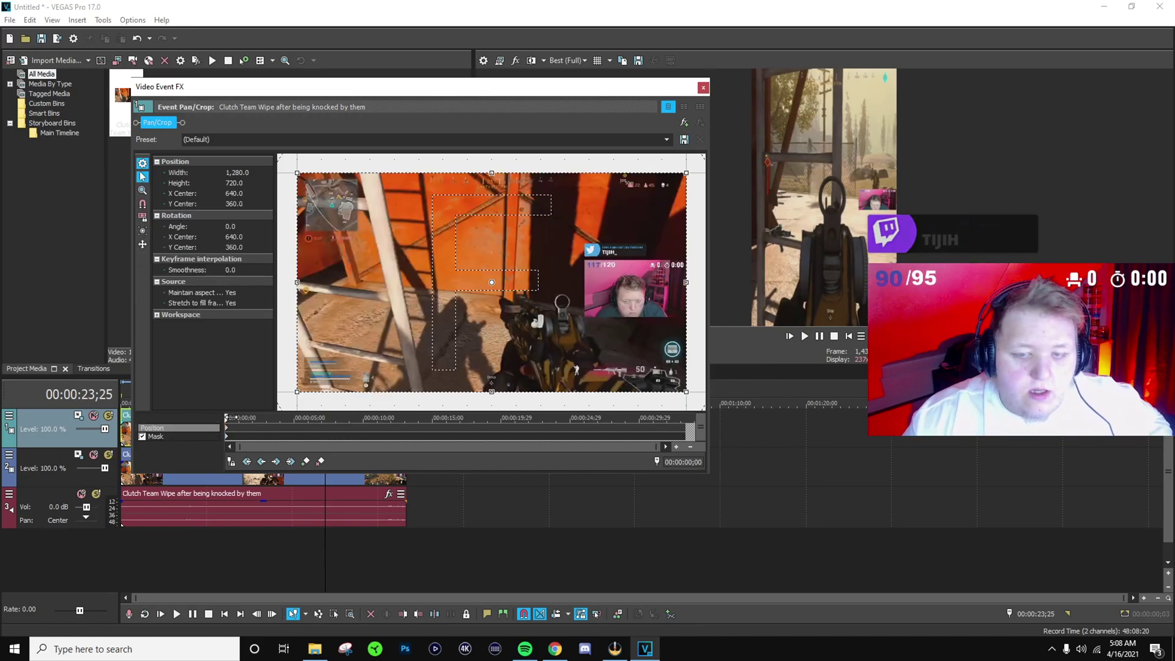
scroll(405, 331, down, 2)
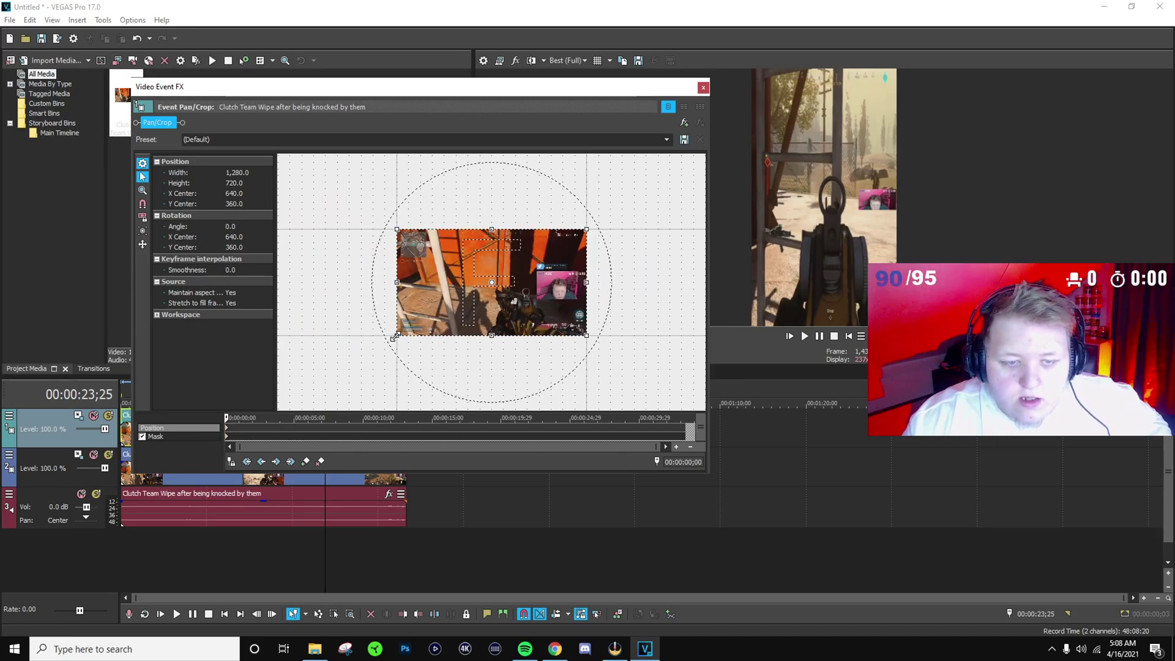
drag(395, 336, 540, 299)
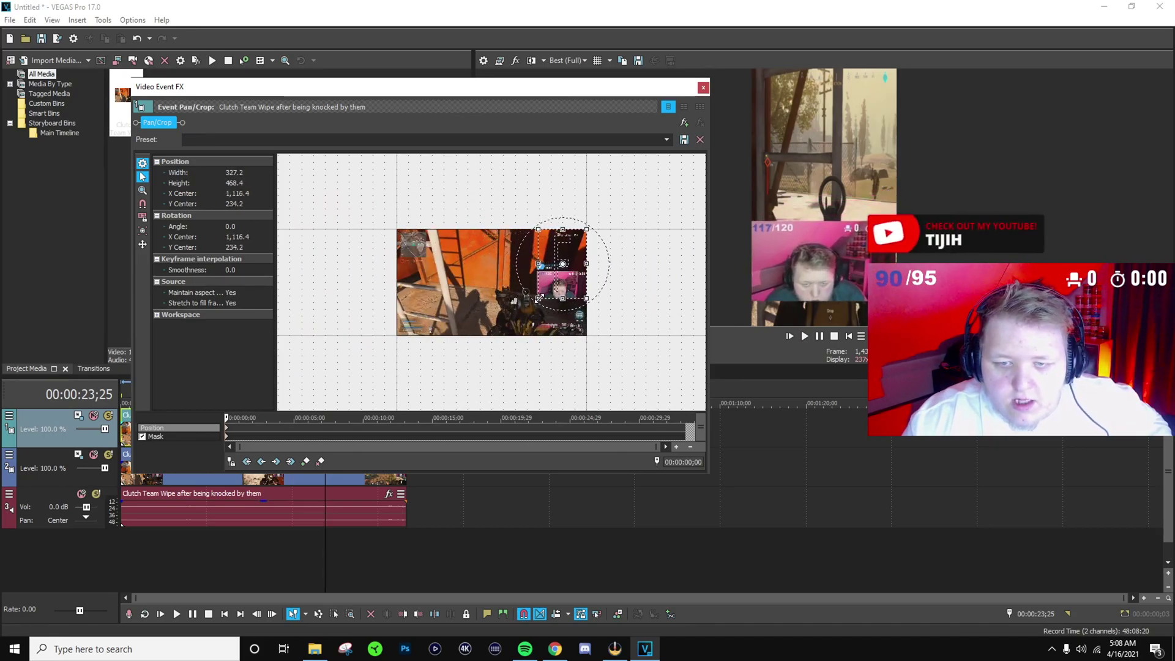
drag(590, 265, 589, 263)
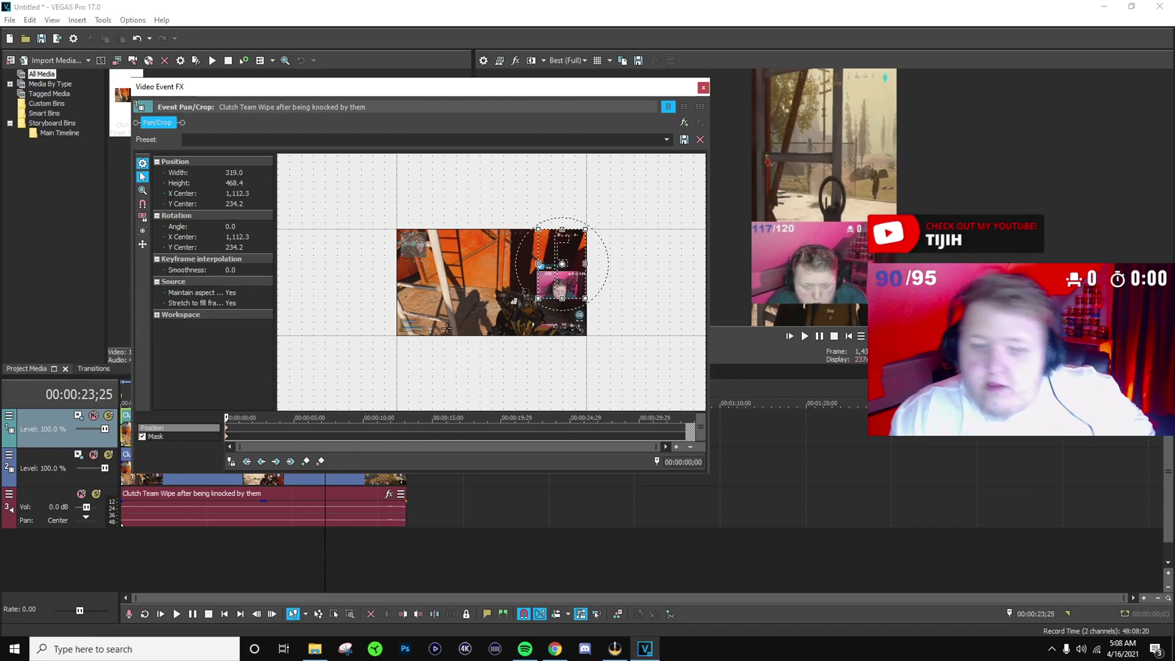
drag(566, 251, 565, 293)
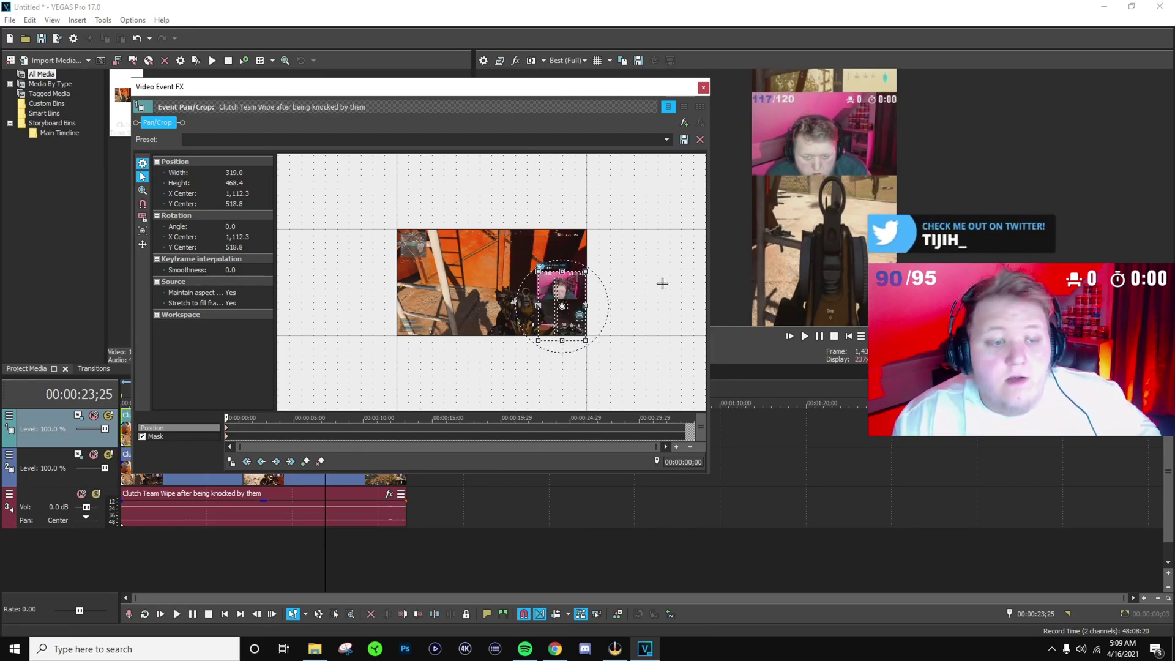
click(703, 87)
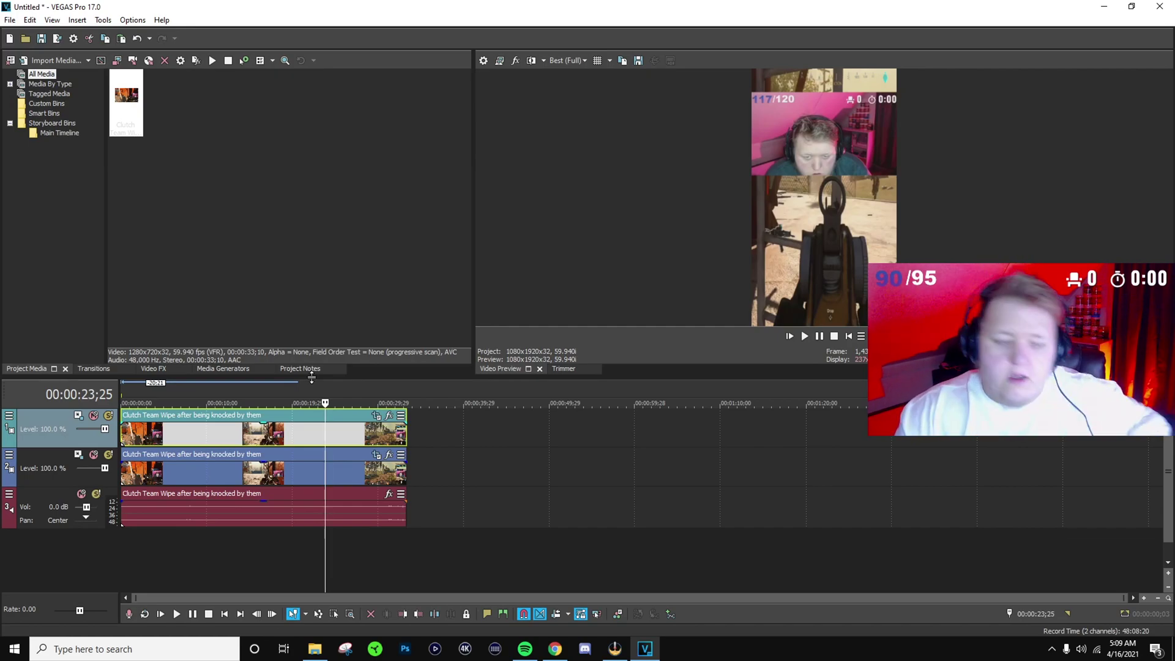
Set track 1's Track Motion Y position to 332.80, then select the whole project as the time range
click(78, 415)
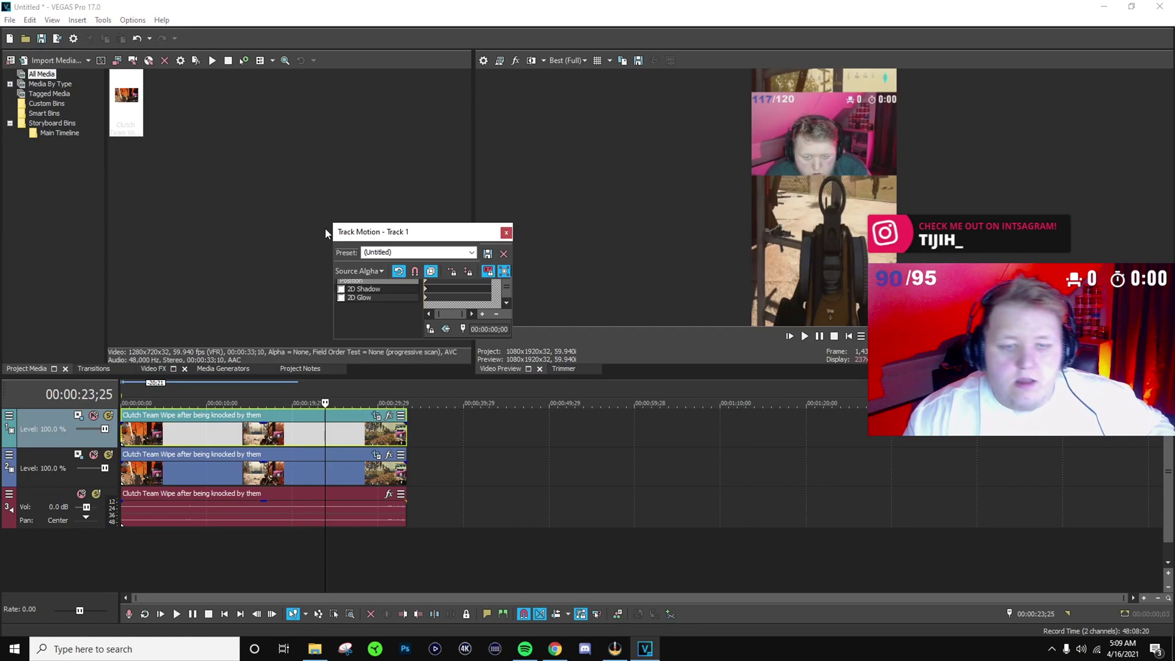
drag(420, 221, 421, 114)
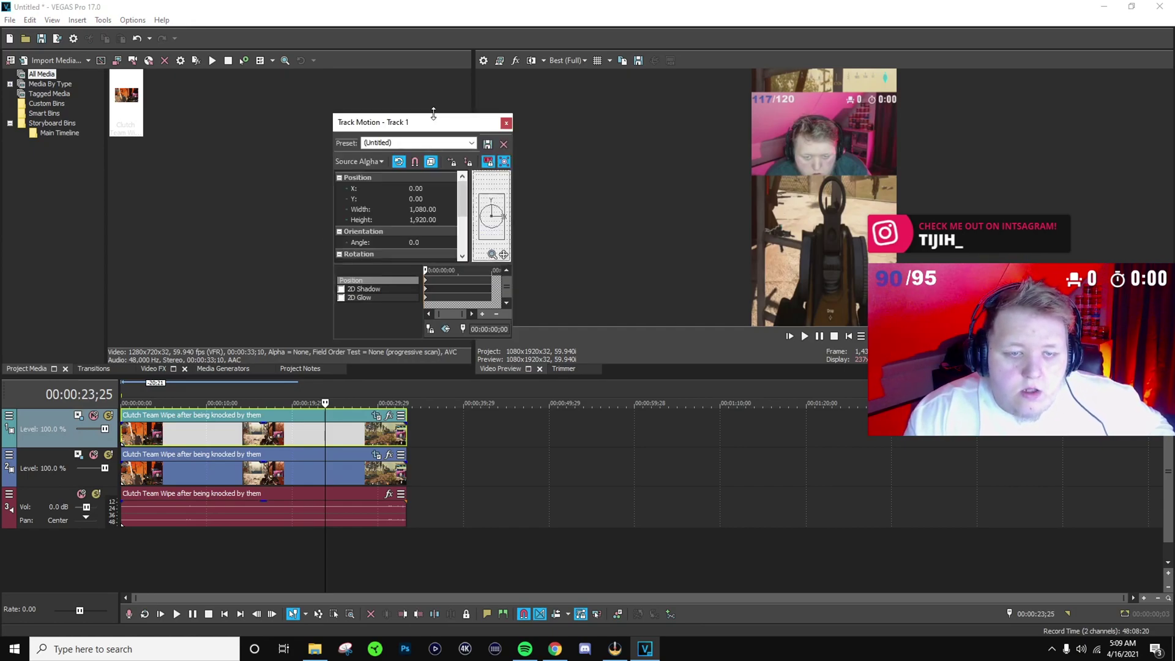
drag(514, 207, 606, 208)
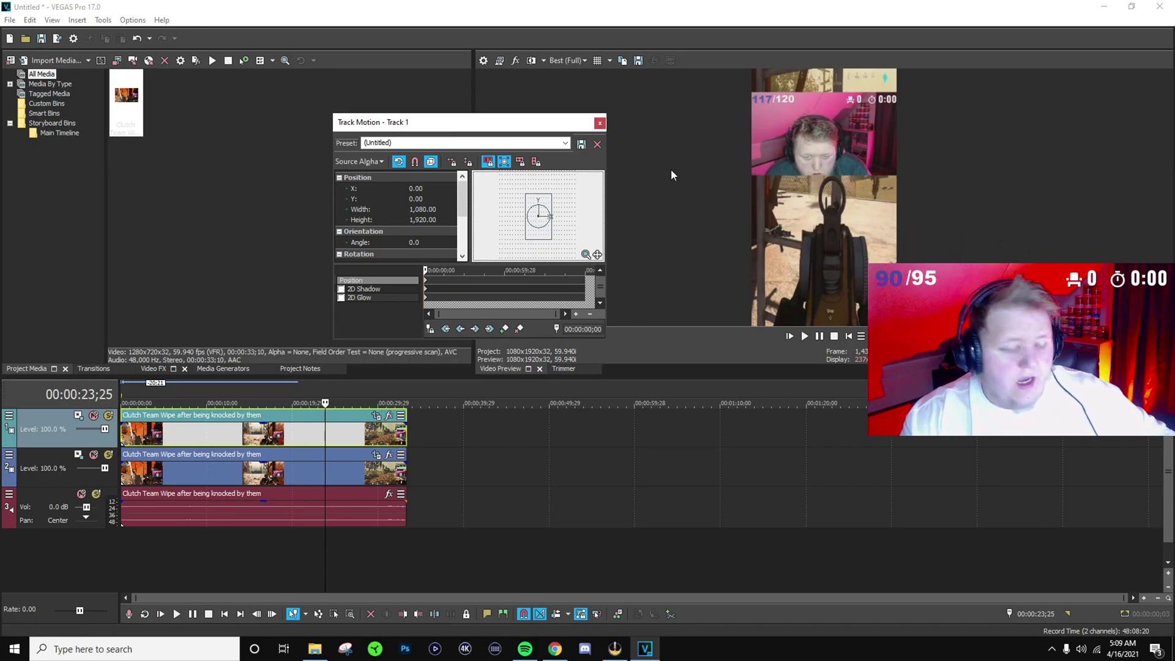
key(Up)
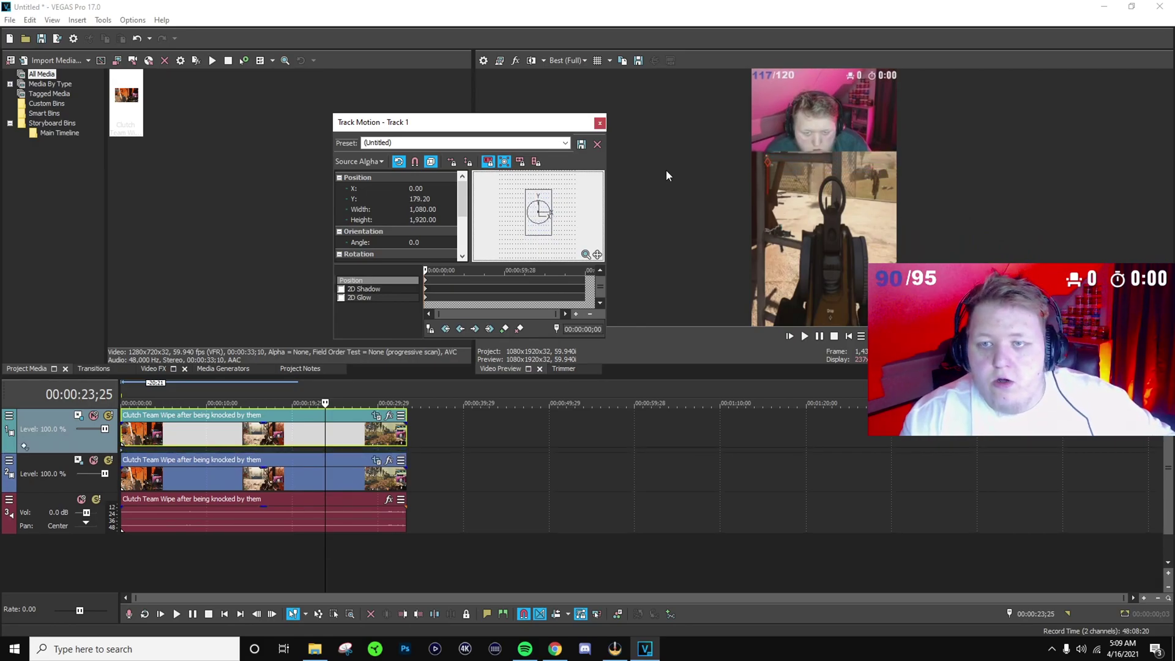
key(Down)
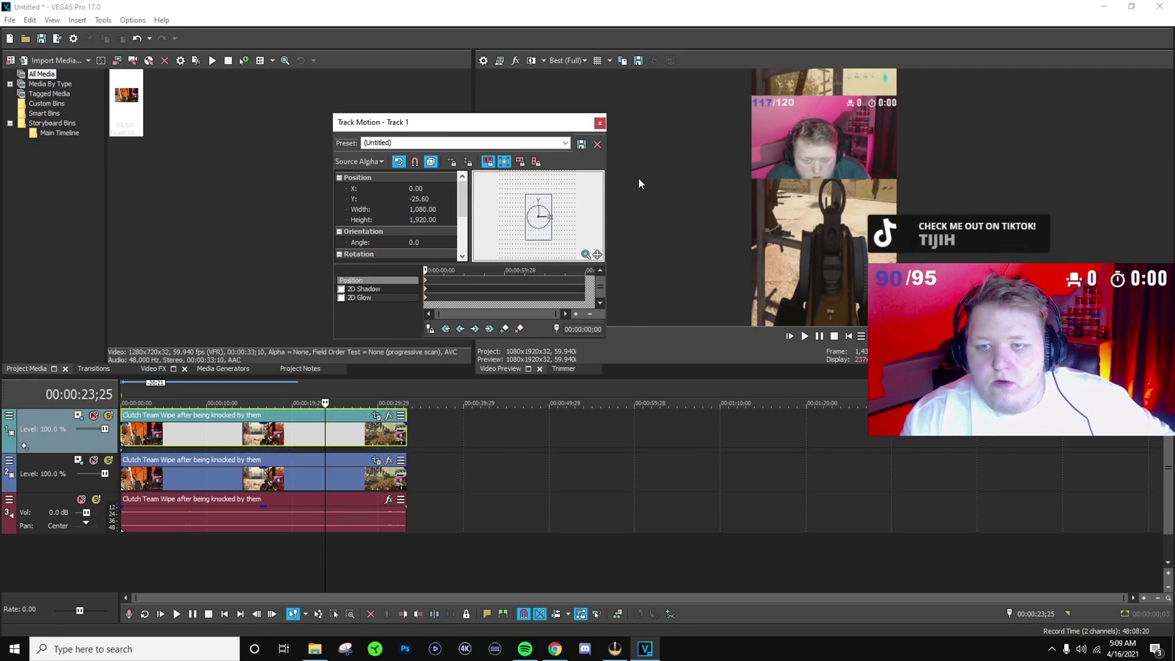
key(Down)
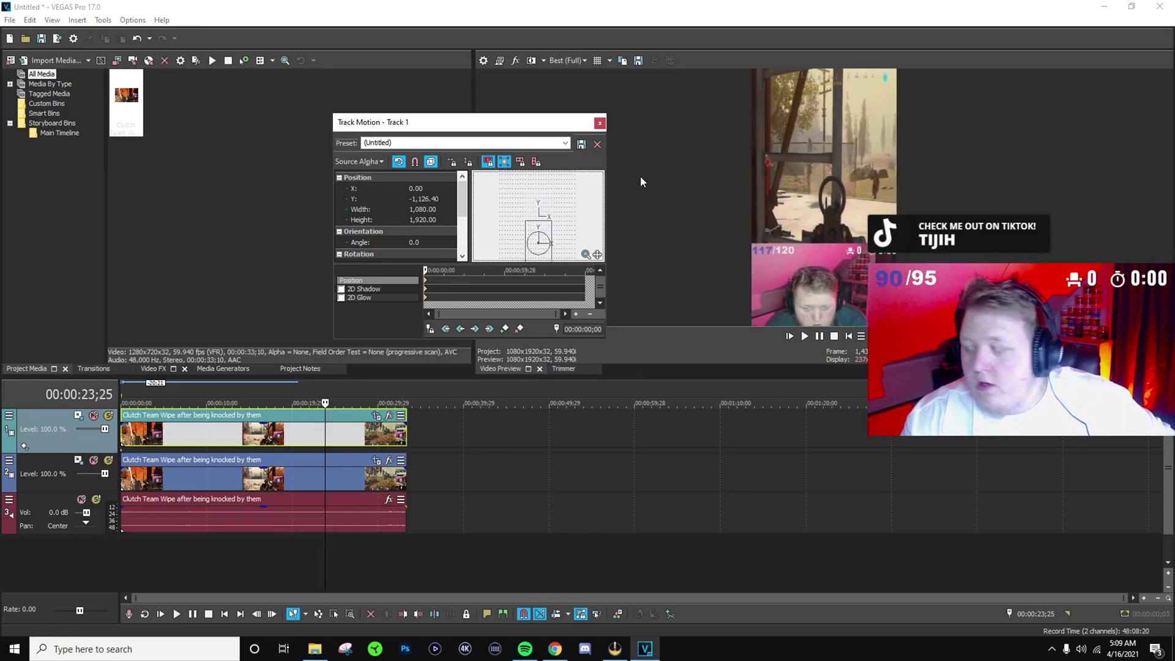
key(Up)
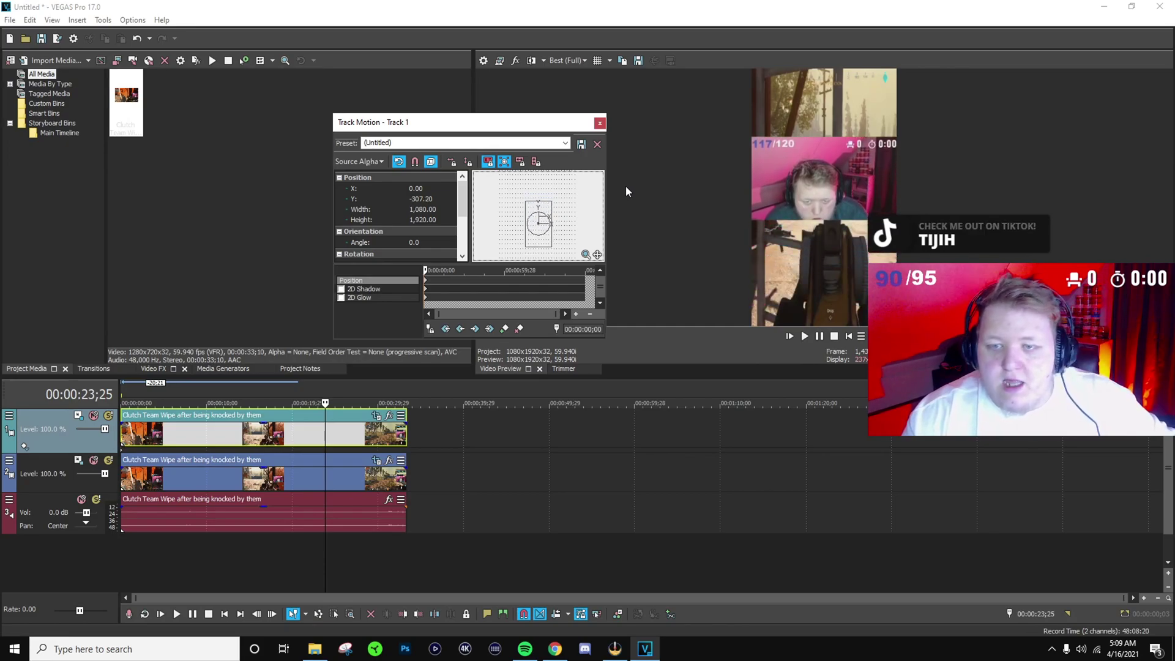
key(Up)
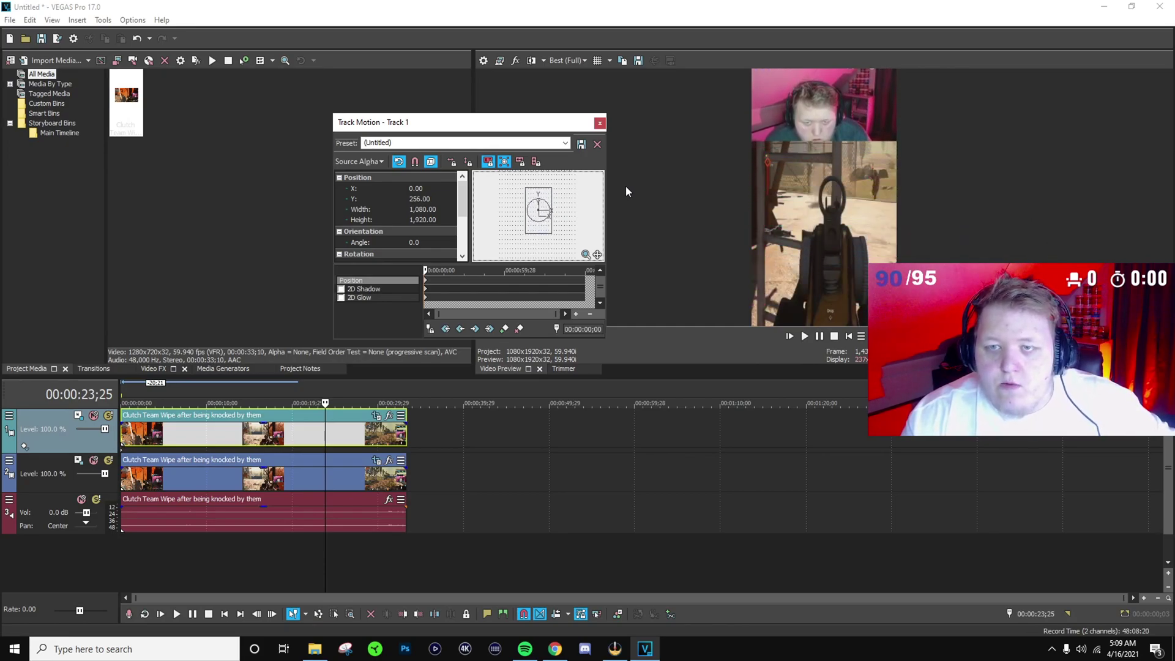
key(Up)
key(Up)
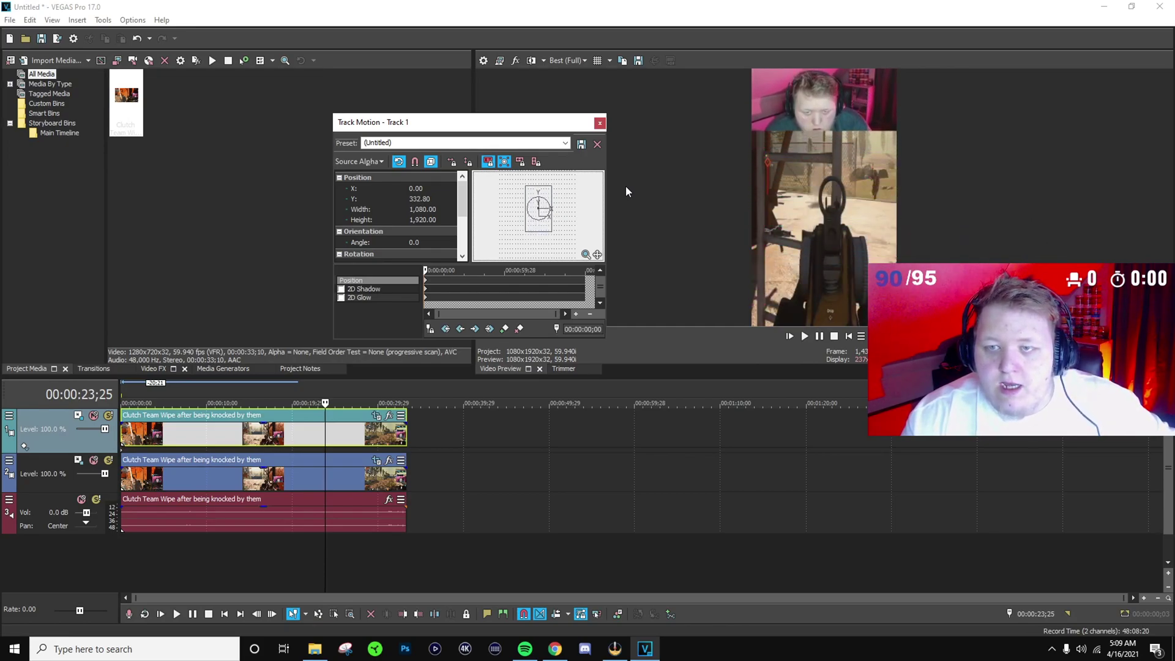
click(600, 123)
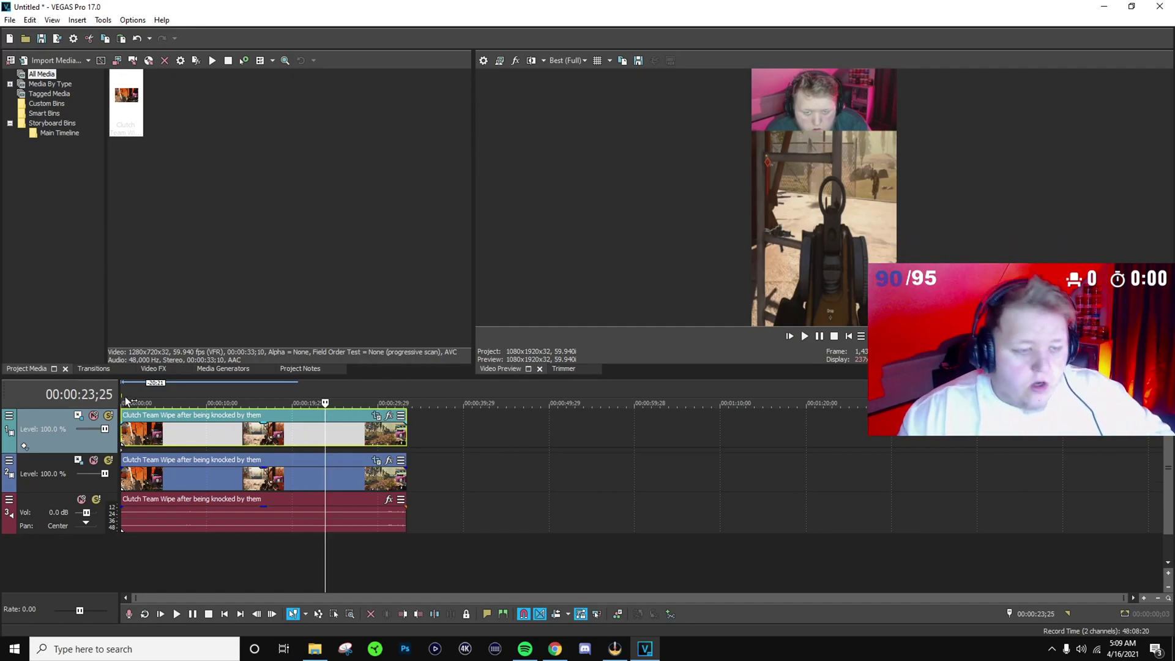
double_click(398, 395)
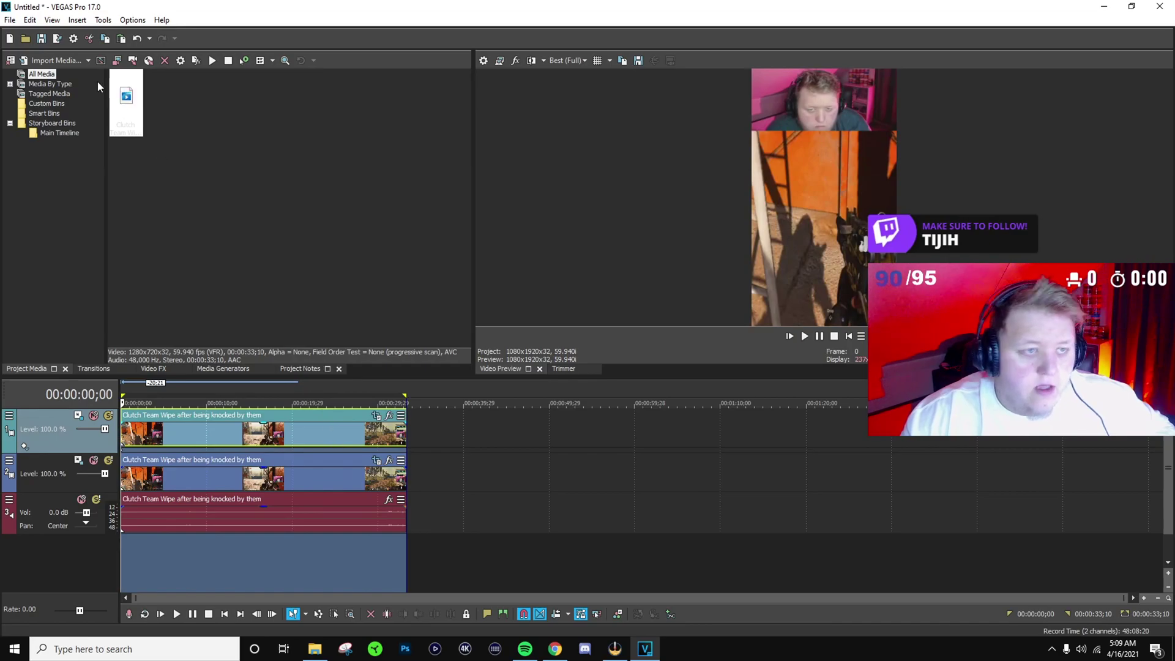
Open Render As, choose the Podcast Render Settings MP4 template and view its custom settings
click(10, 20)
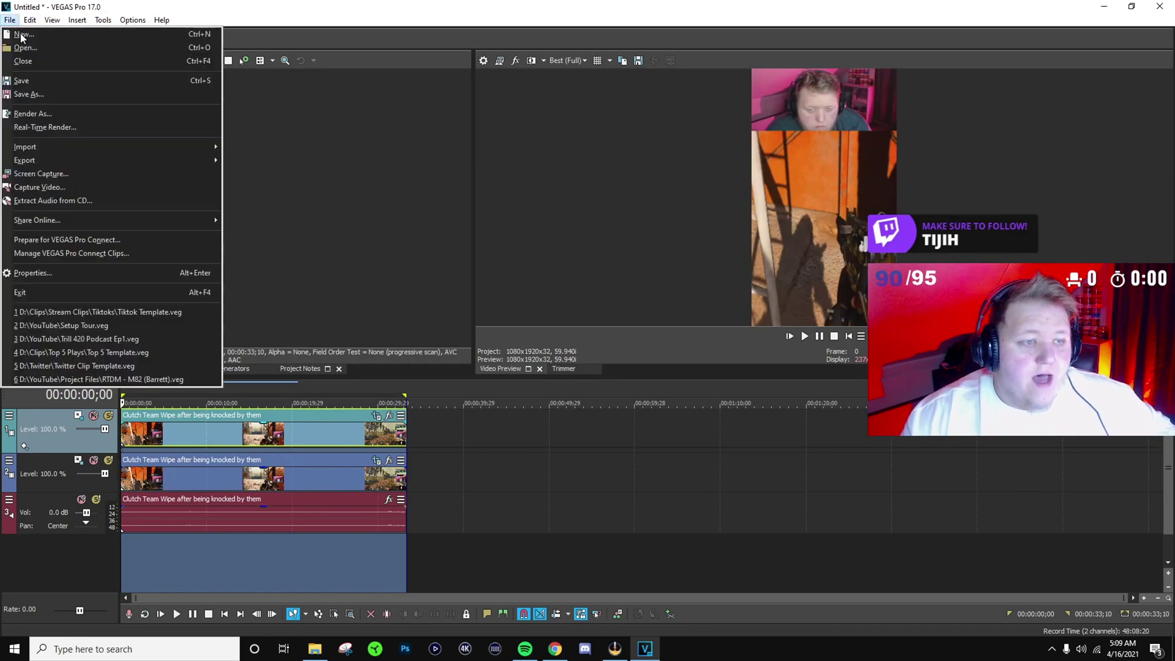
click(121, 121)
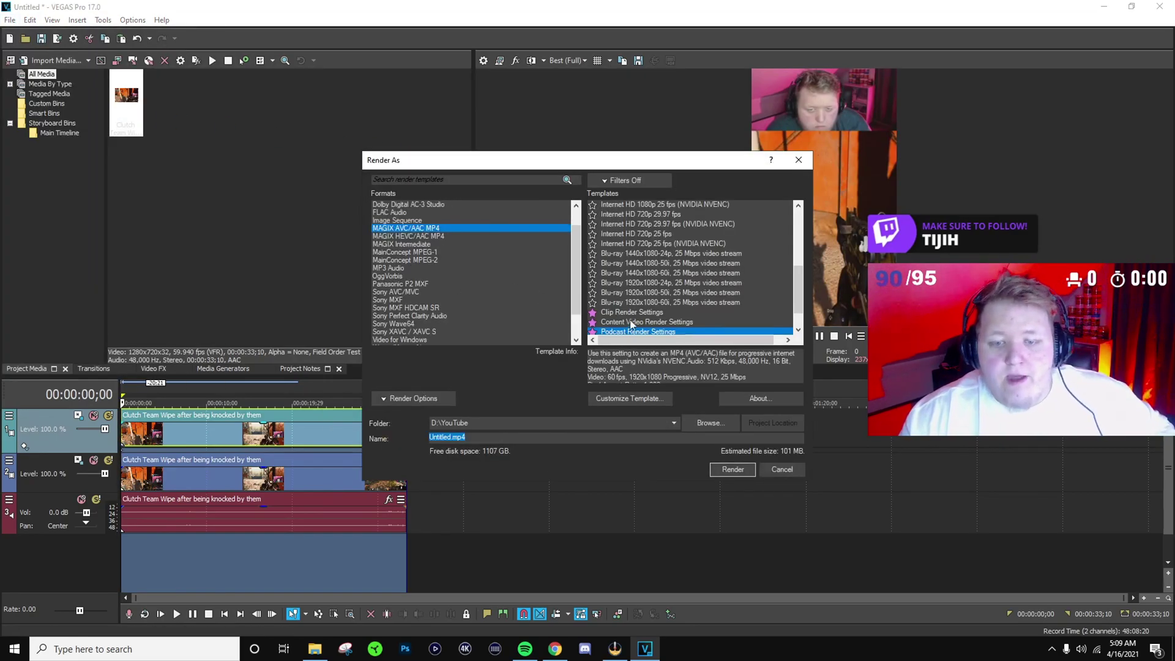
scroll(631, 324, down, 1)
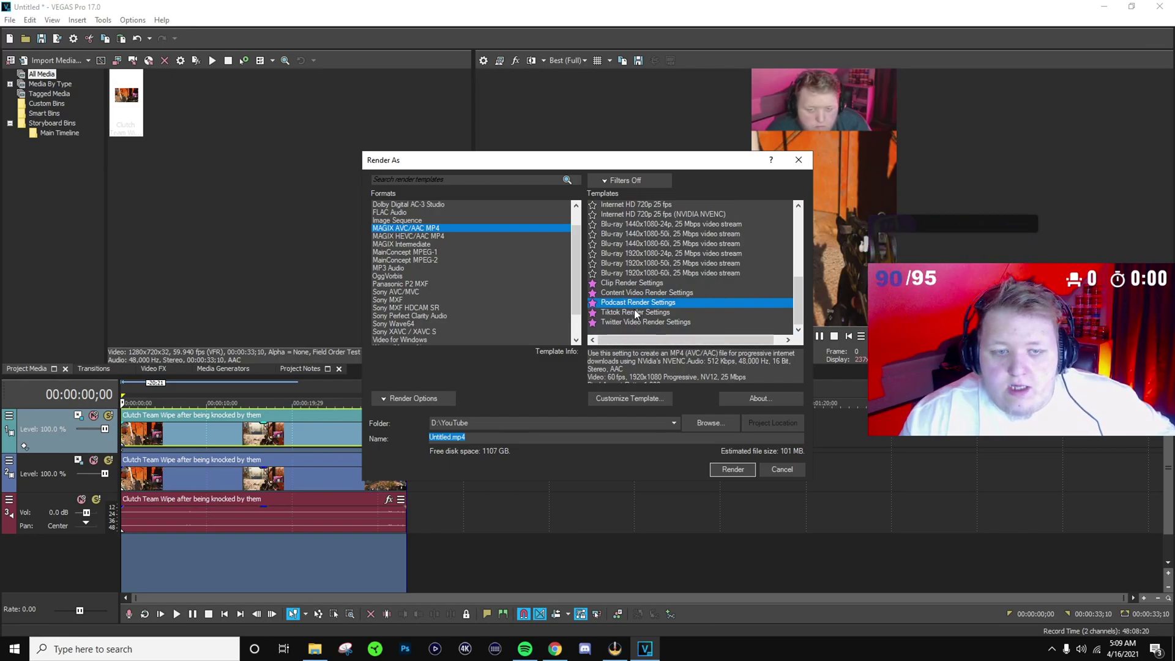
scroll(642, 307, up, 7)
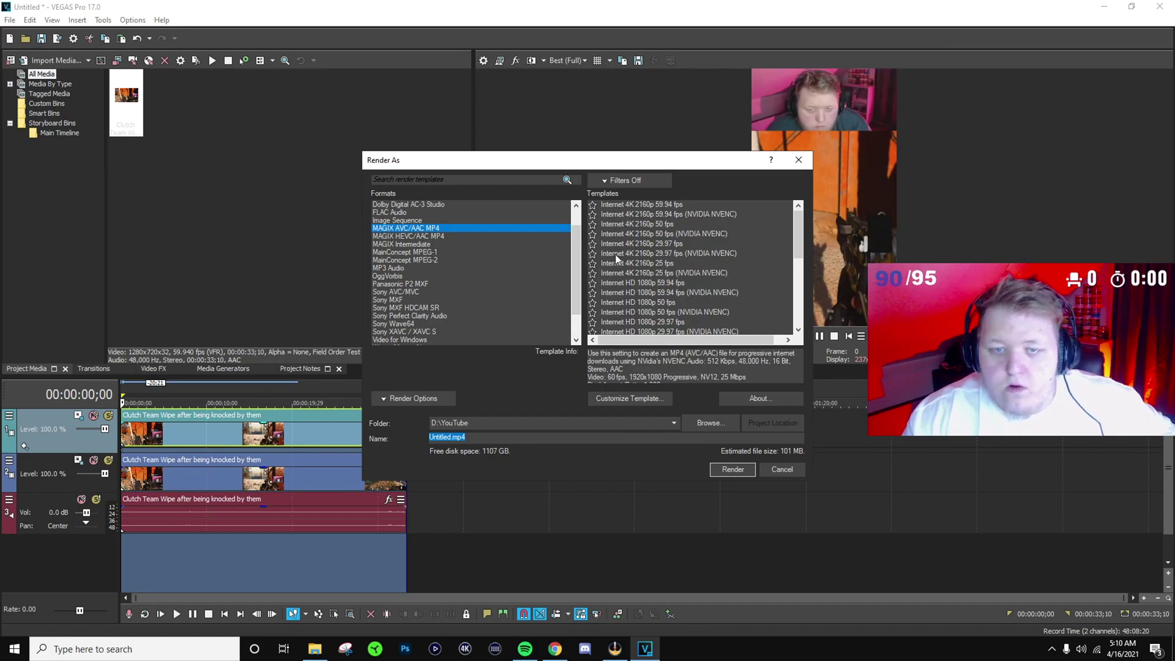
scroll(667, 263, down, 3)
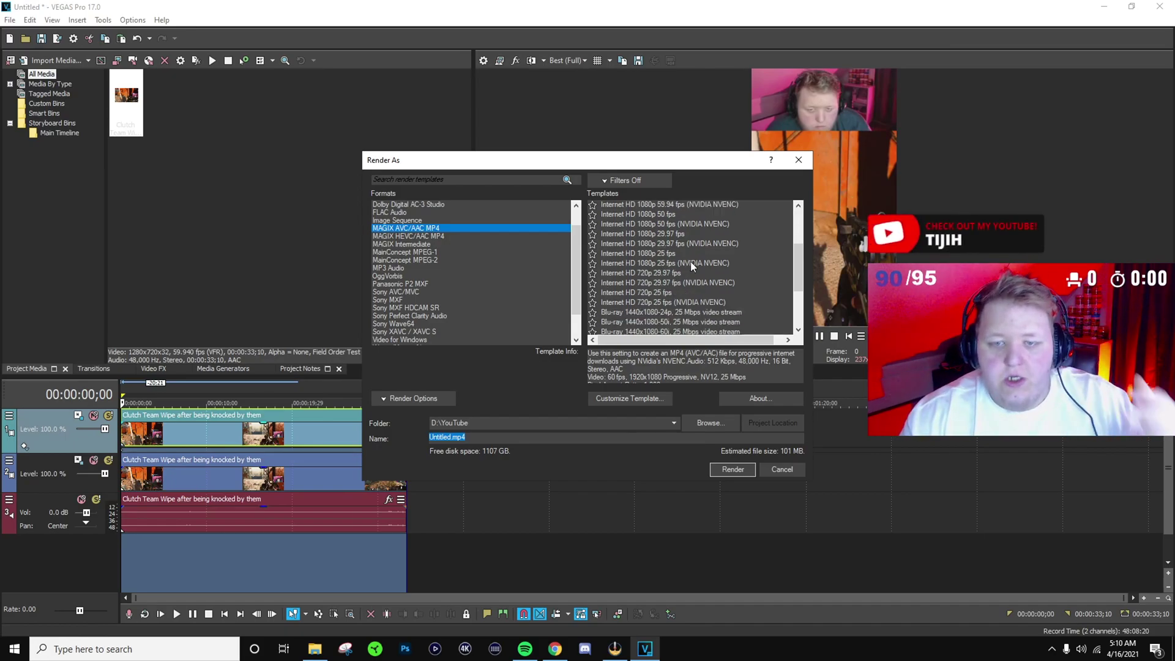
scroll(682, 269, up, 3)
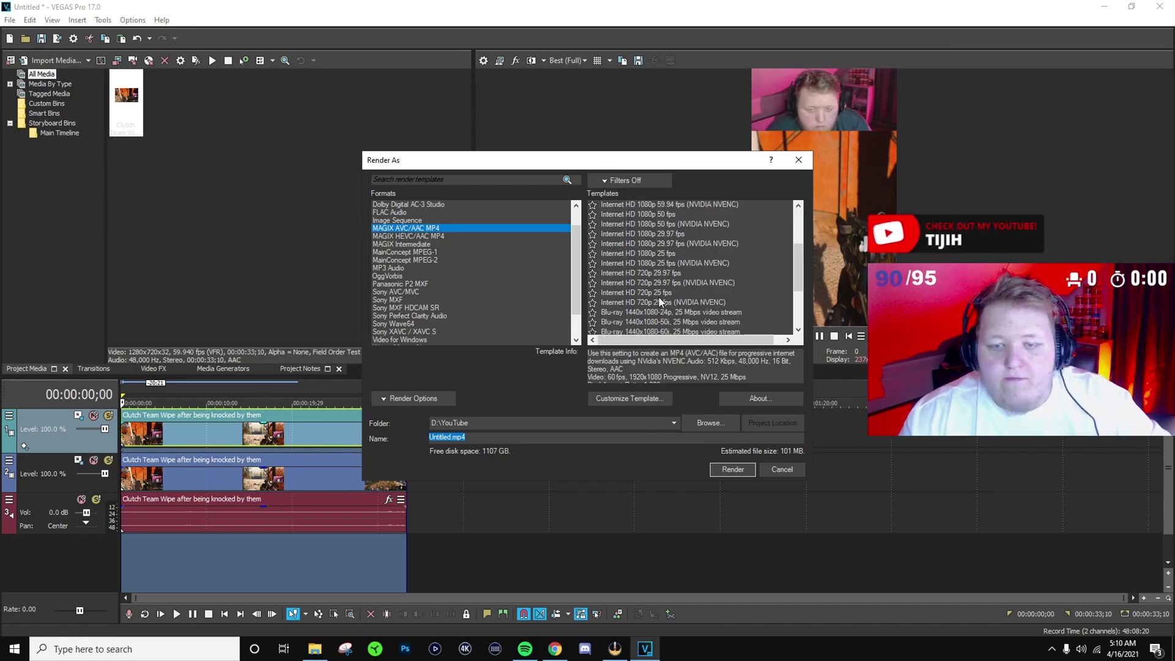
scroll(659, 300, down, 3)
click(674, 302)
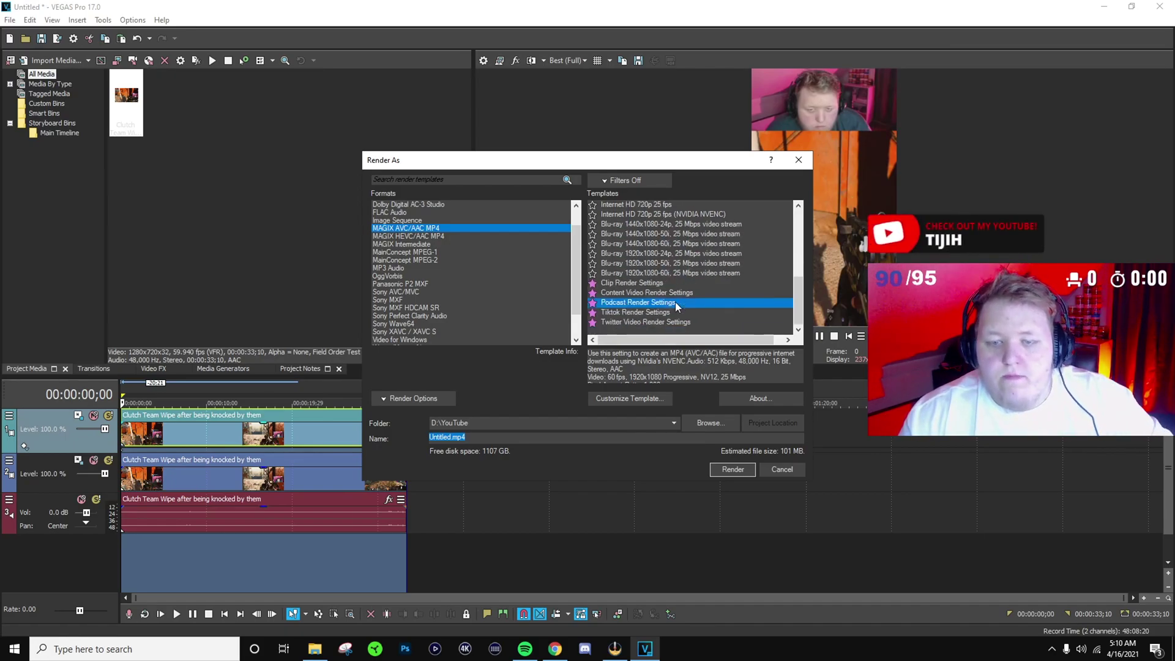
click(622, 398)
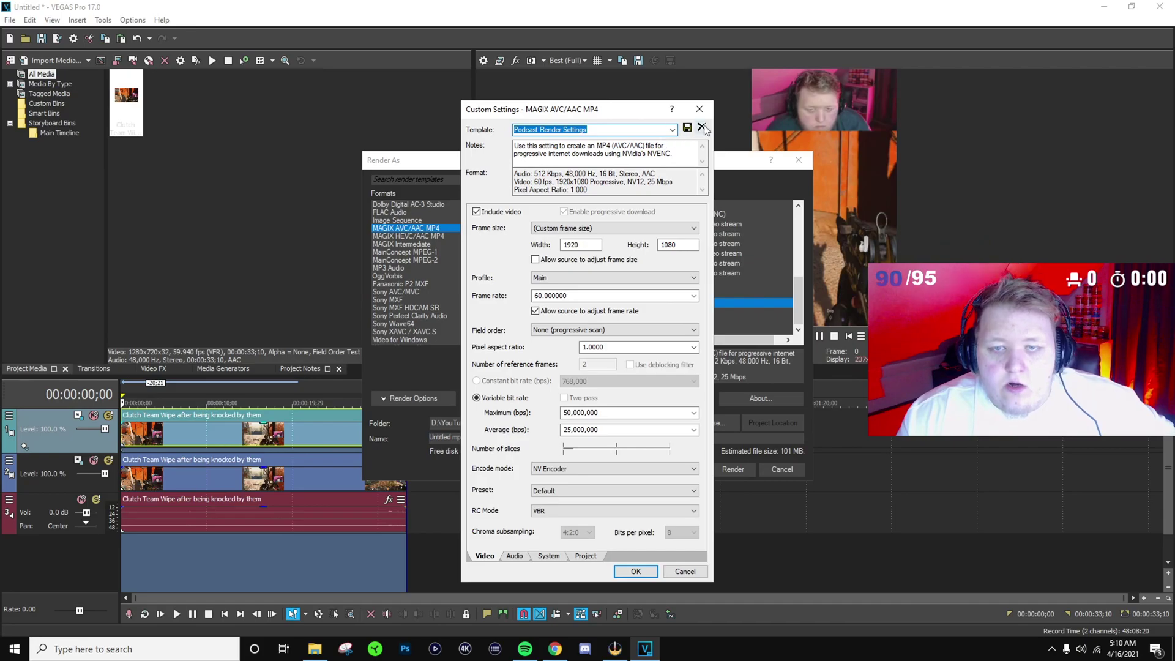
Switch to the Tiktok Render Settings template (1080x1920, 59.940 fps) and accept its settings
click(700, 109)
scroll(637, 311, down, 1)
click(637, 311)
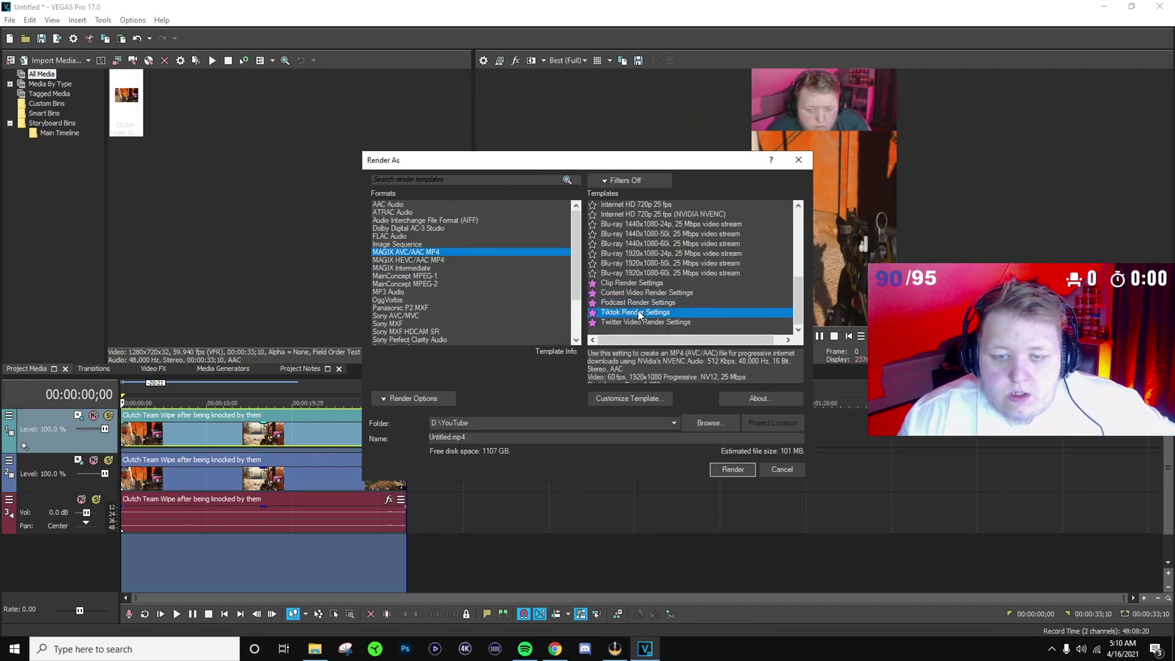
click(628, 399)
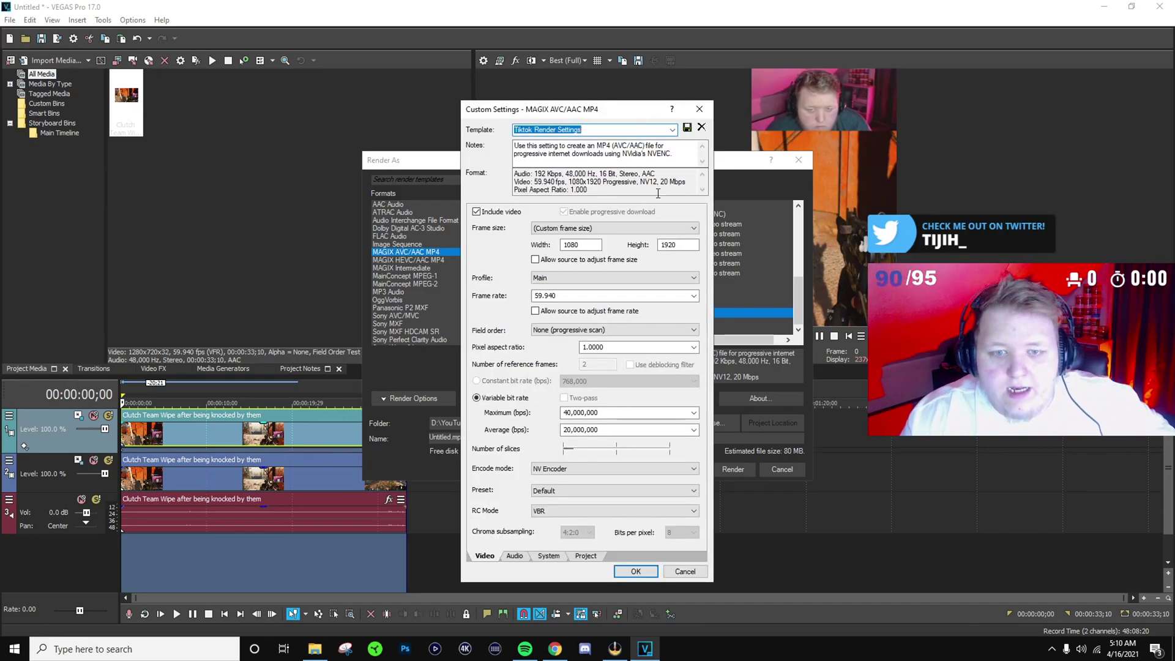
drag(618, 112, 616, 79)
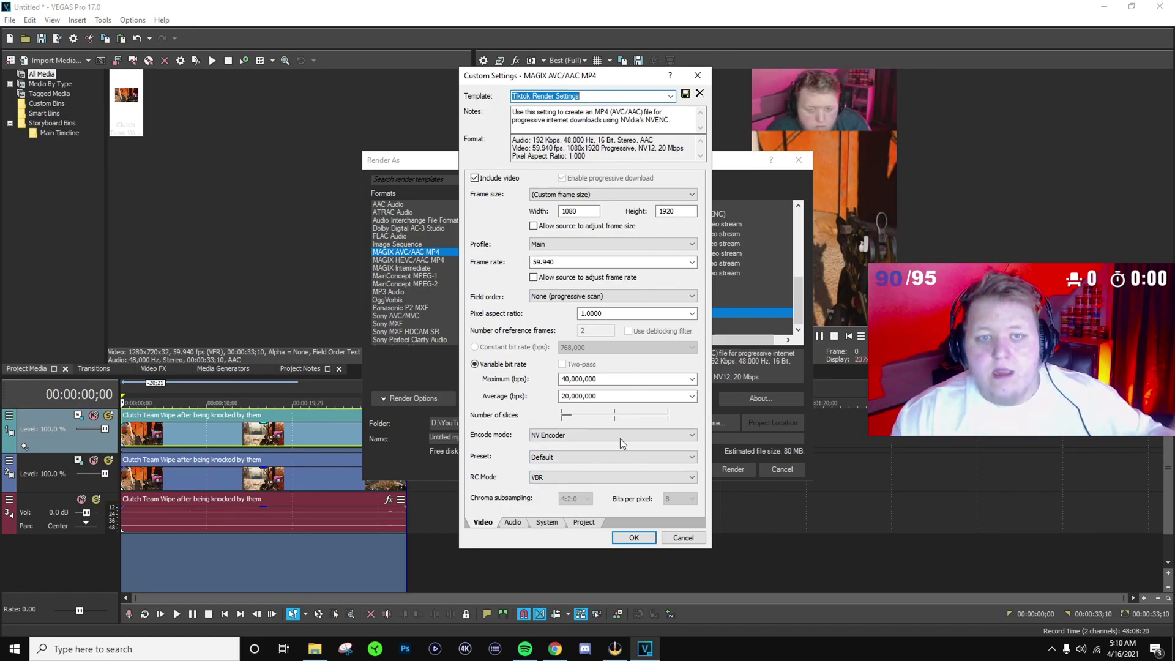
click(634, 537)
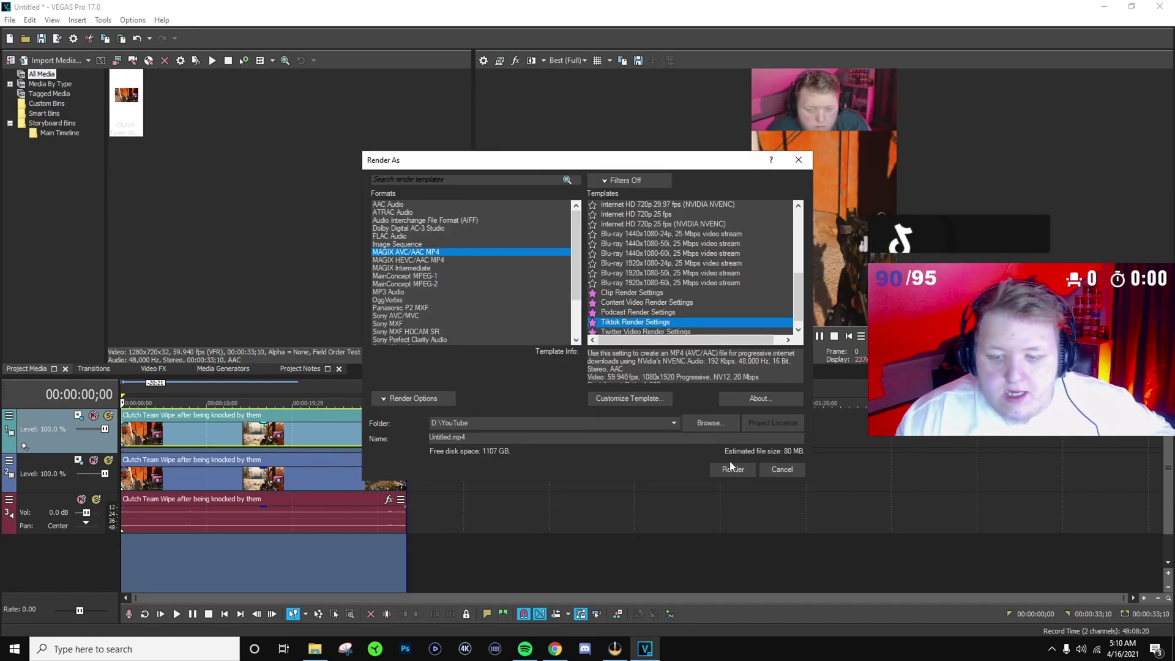
Render 'Clutch Team Wipe' as MP4 into the D:\Clips\Stream Clips\Tiktoks folder
scroll(657, 326, down, 1)
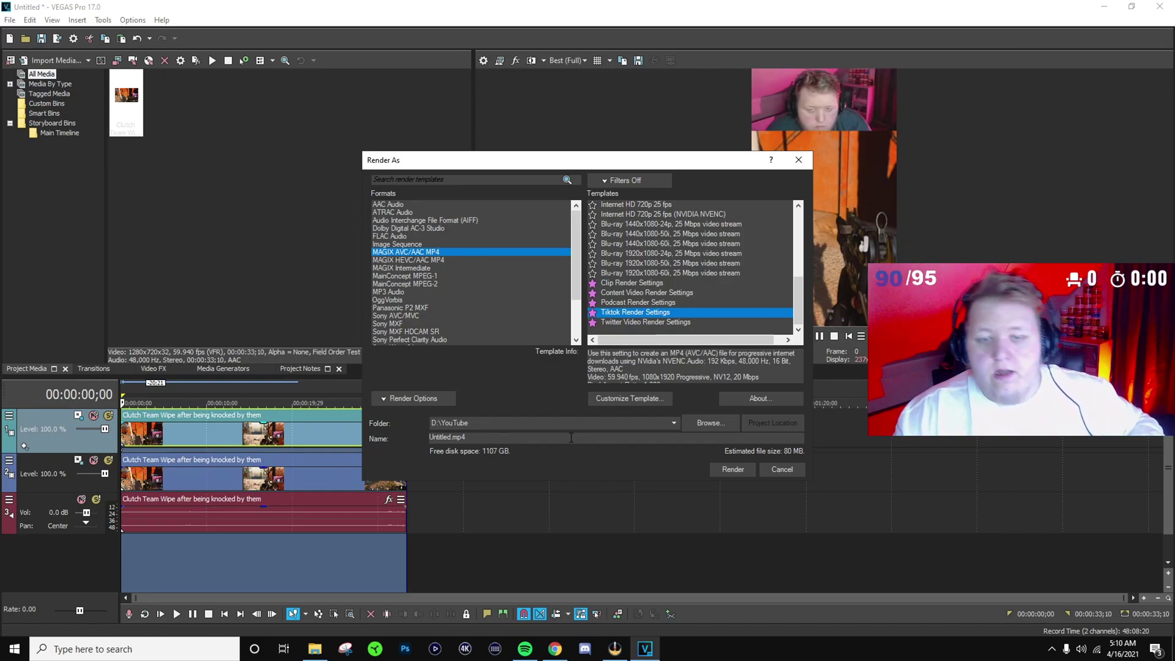
click(676, 424)
click(581, 433)
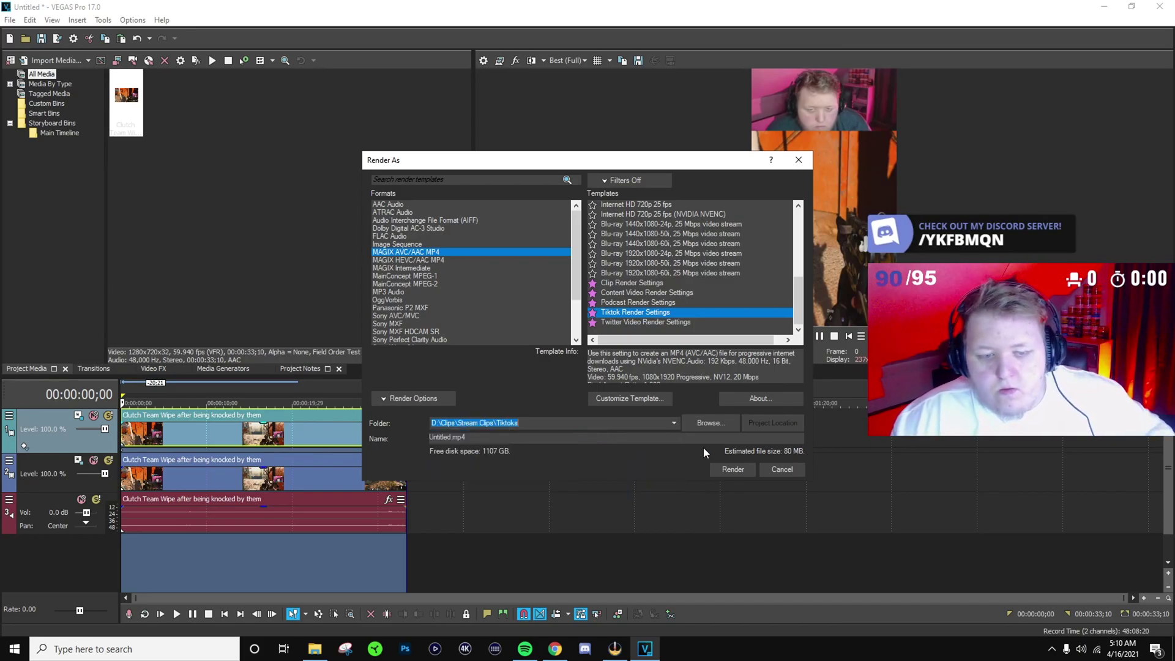
click(602, 439)
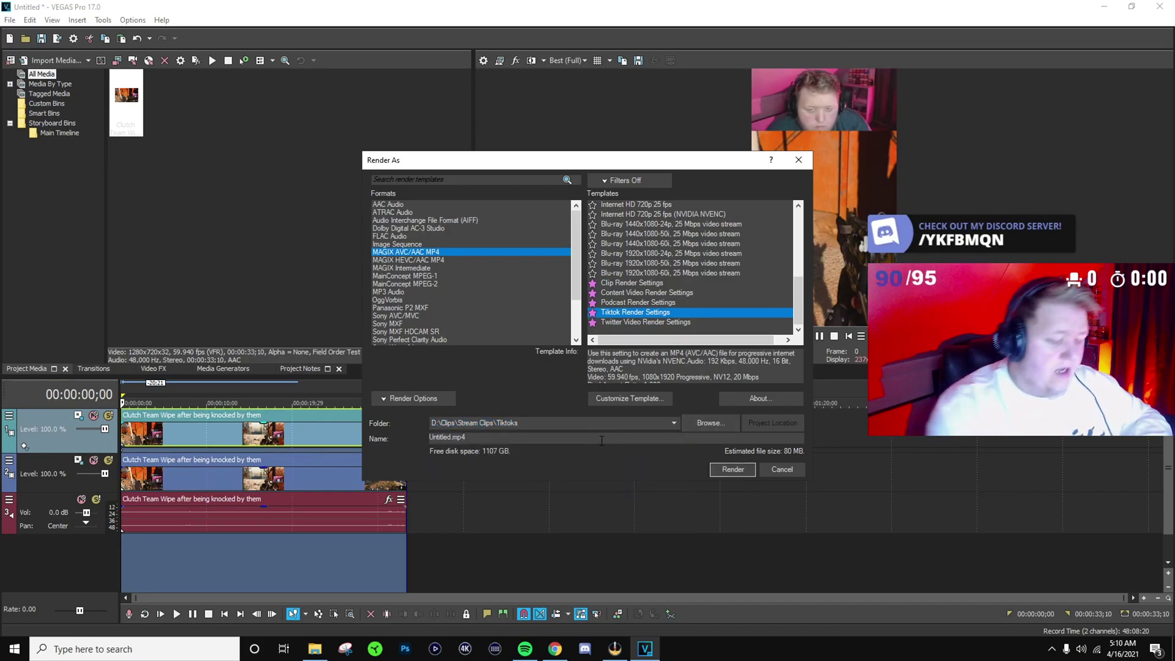
key(BackSpace)
key(BackSpace)
key(BackSpace)
key(BackSpace)
key(BackSpace)
key(BackSpace)
key(BackSpace)
key(BackSpace)
key(BackSpace)
key(BackSpace)
key(BackSpace)
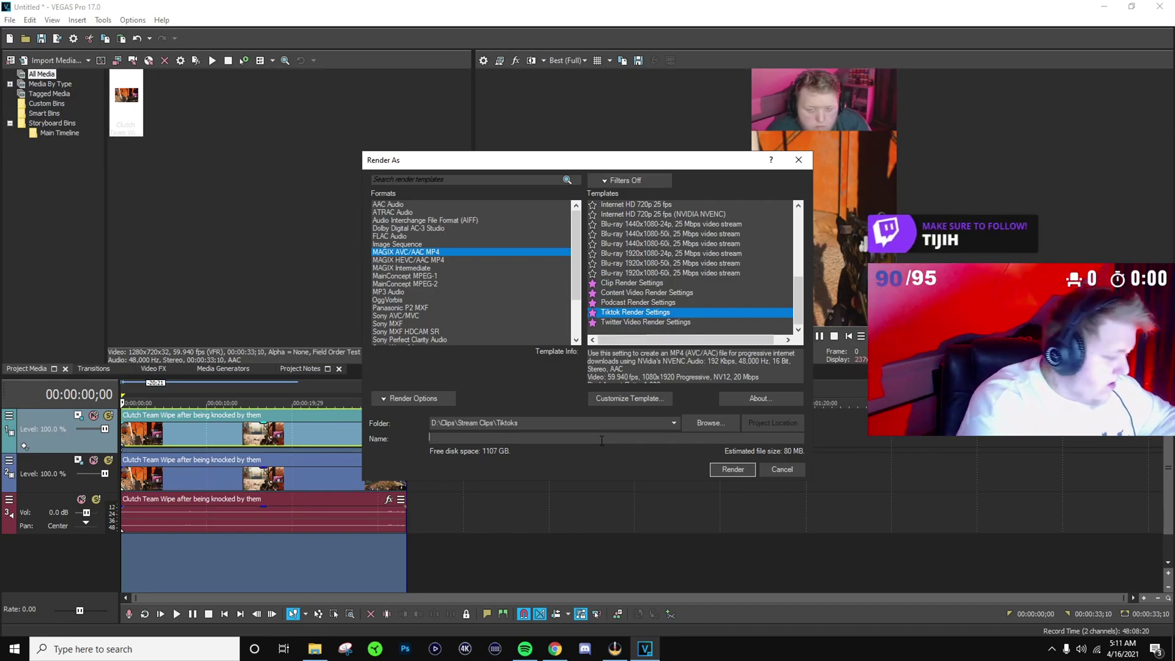
text(C)
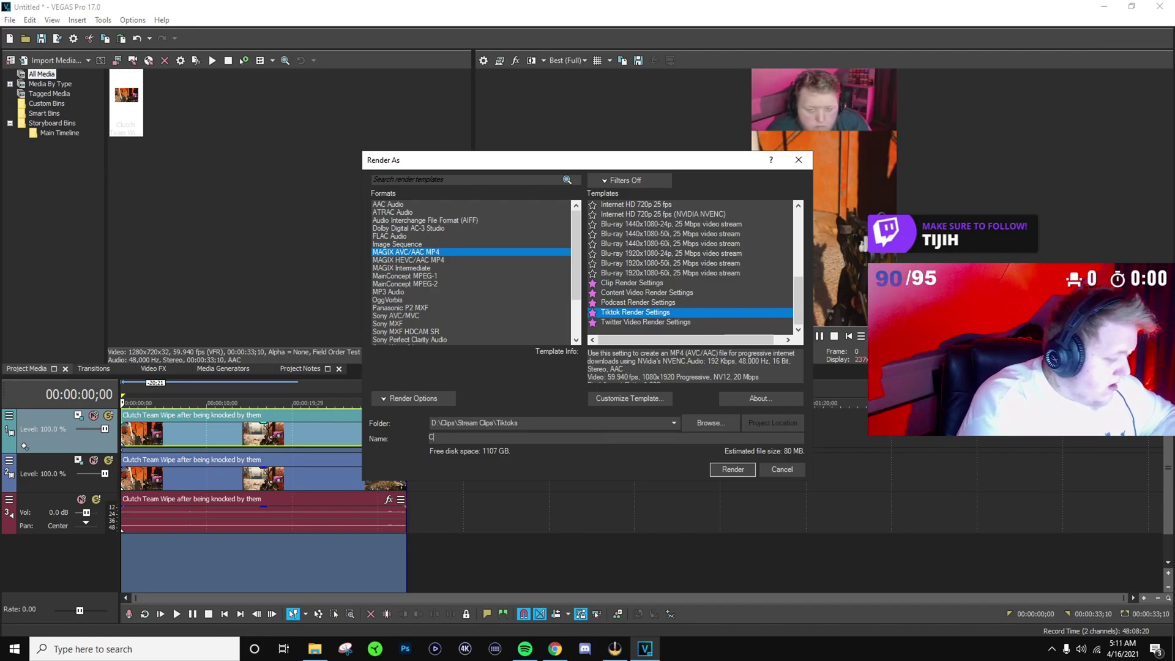
text(lutch Wipe)
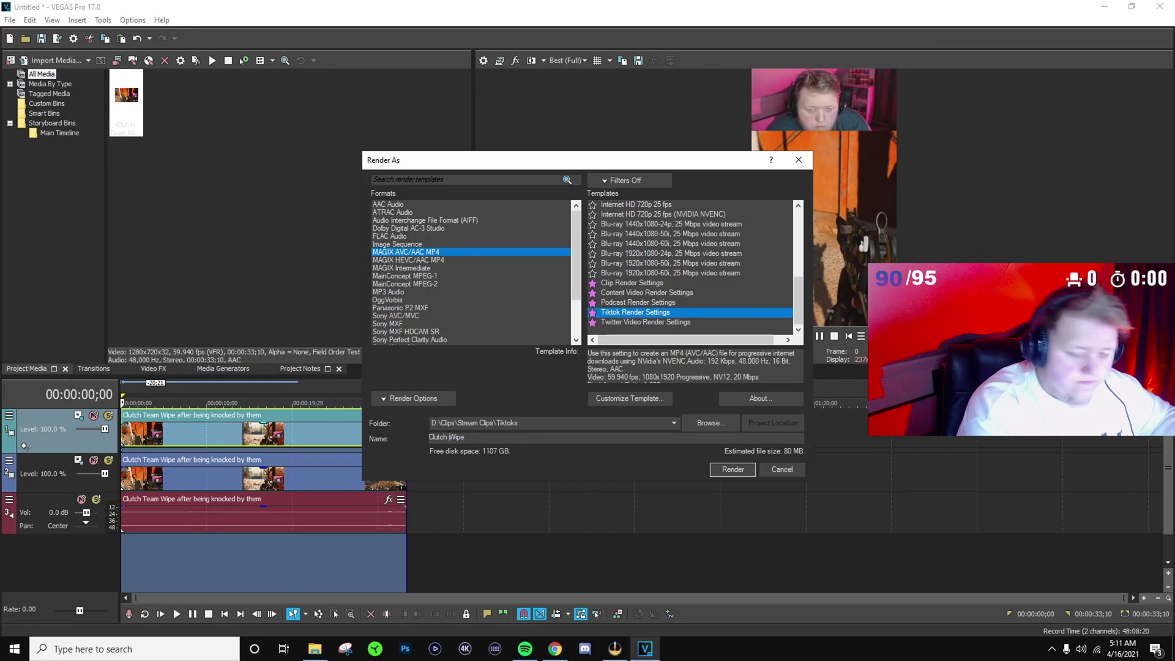
text(Team)
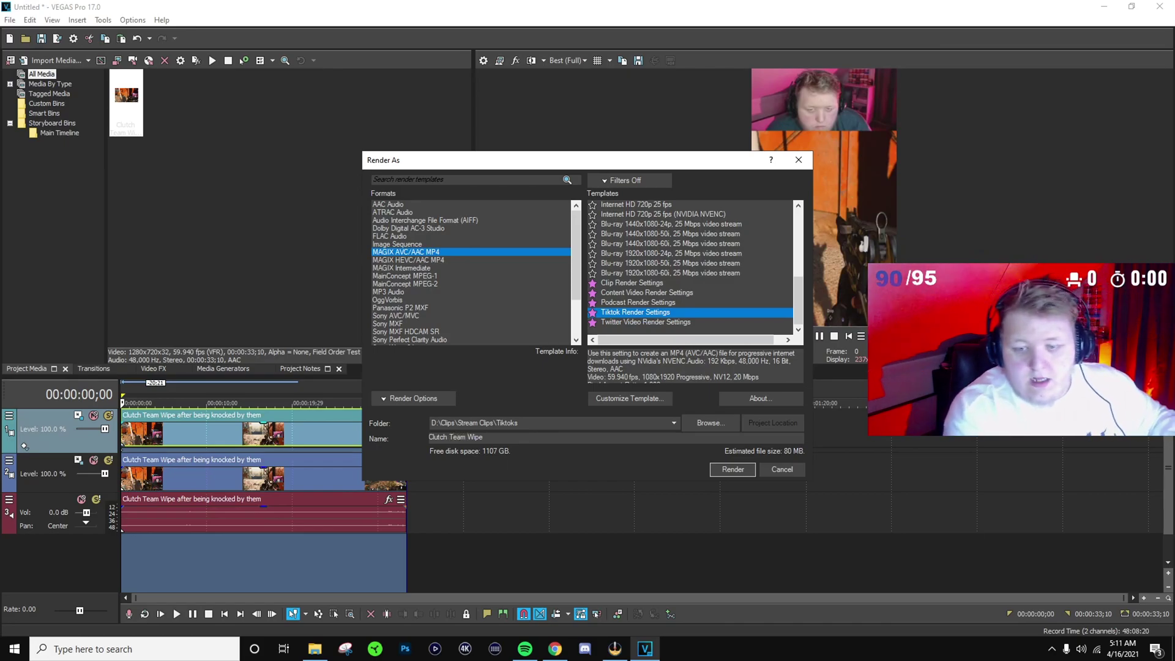
click(733, 470)
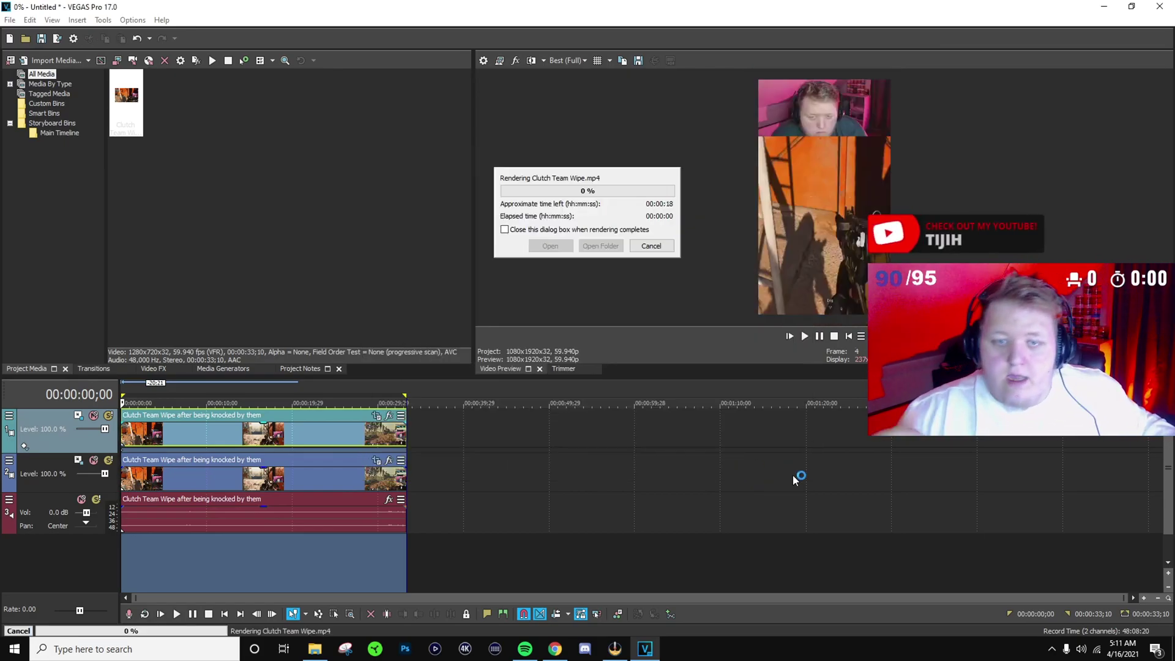